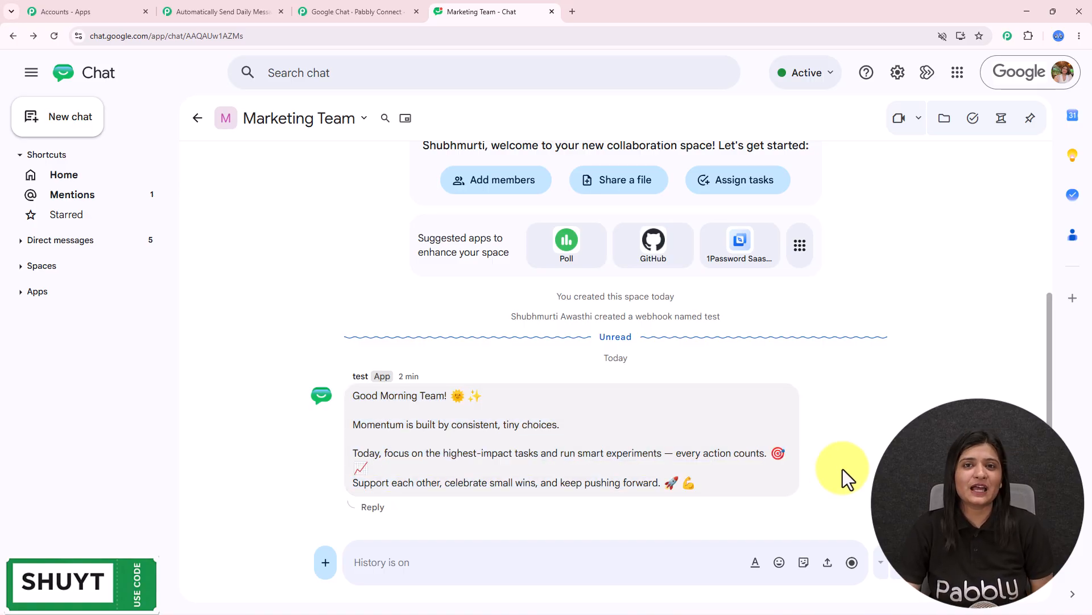
Review the posted motivational message in the Marketing Team Google Chat space, then return to the Pabbly tab.
left_click(266, 12)
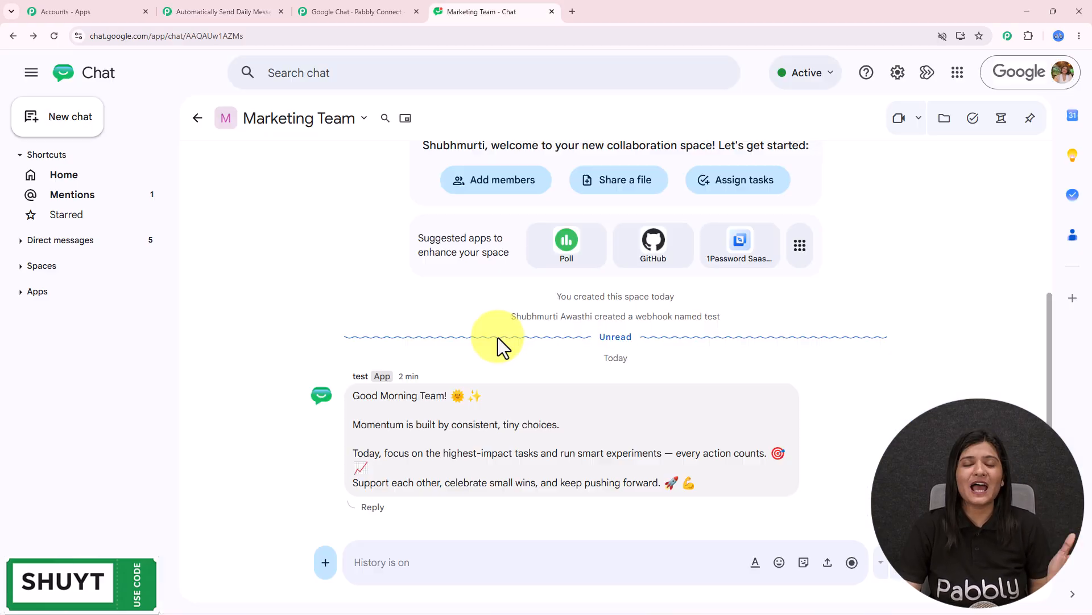
left_click_drag(348, 394, 754, 495)
left_click(881, 438)
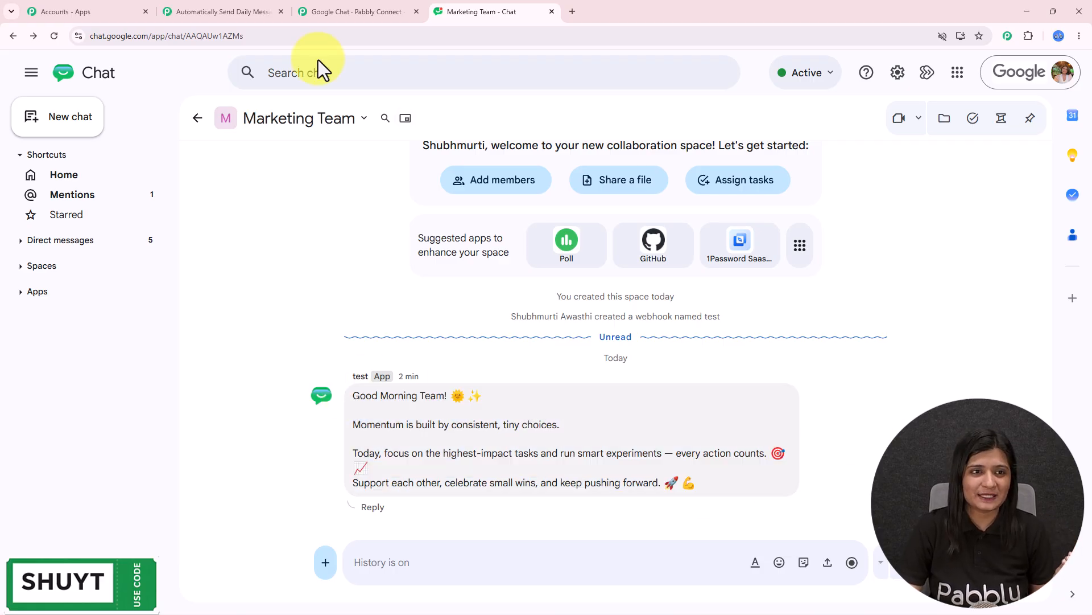
left_click(233, 12)
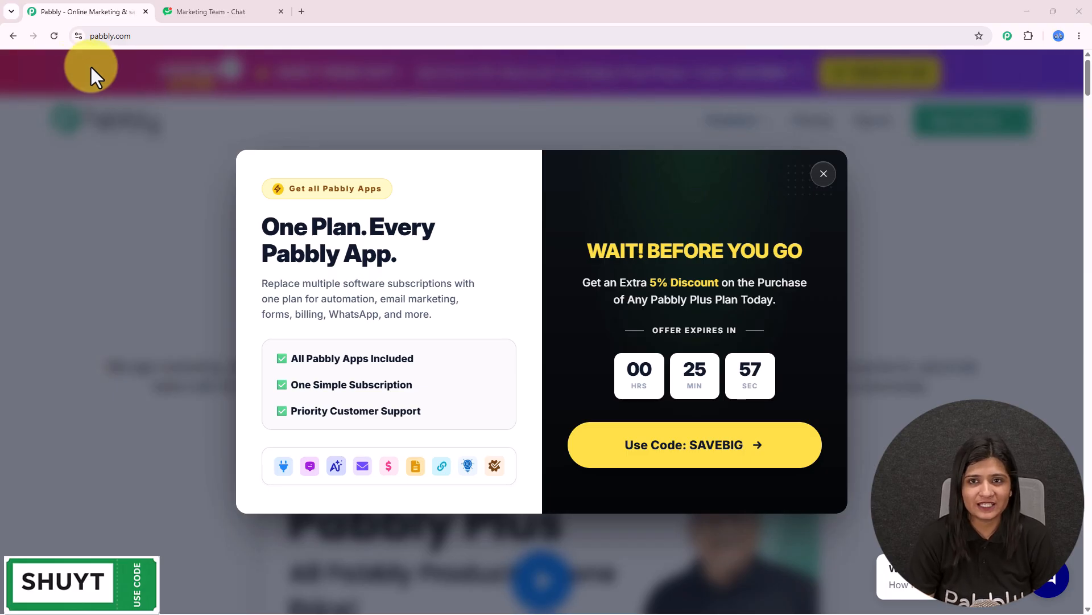
Close the 'Wait! Before you go' discount popup on pabbly.com and select the address bar.
left_click(823, 173)
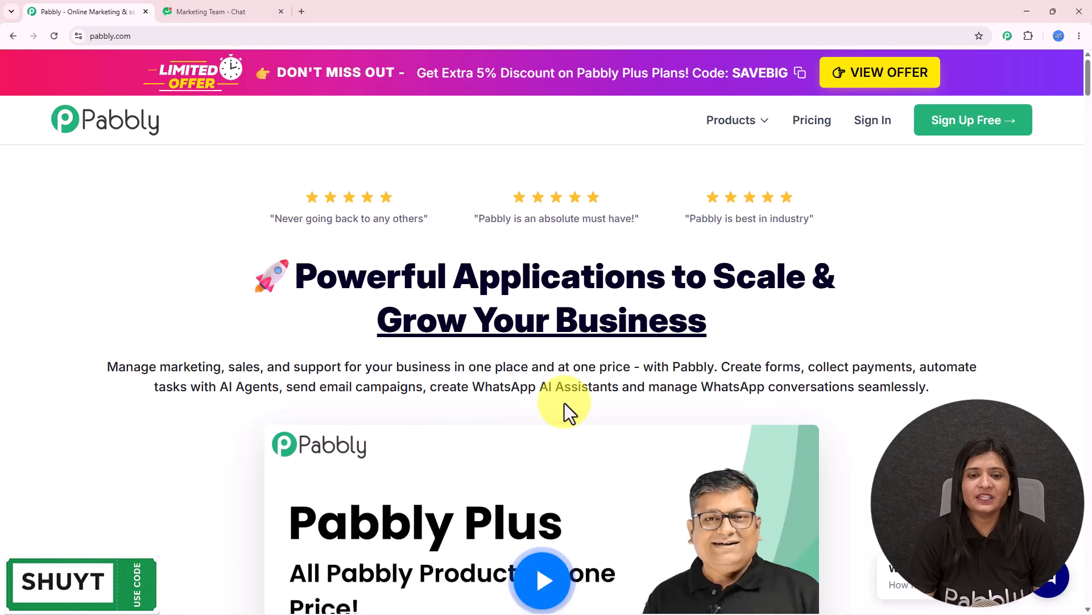
left_click(108, 35)
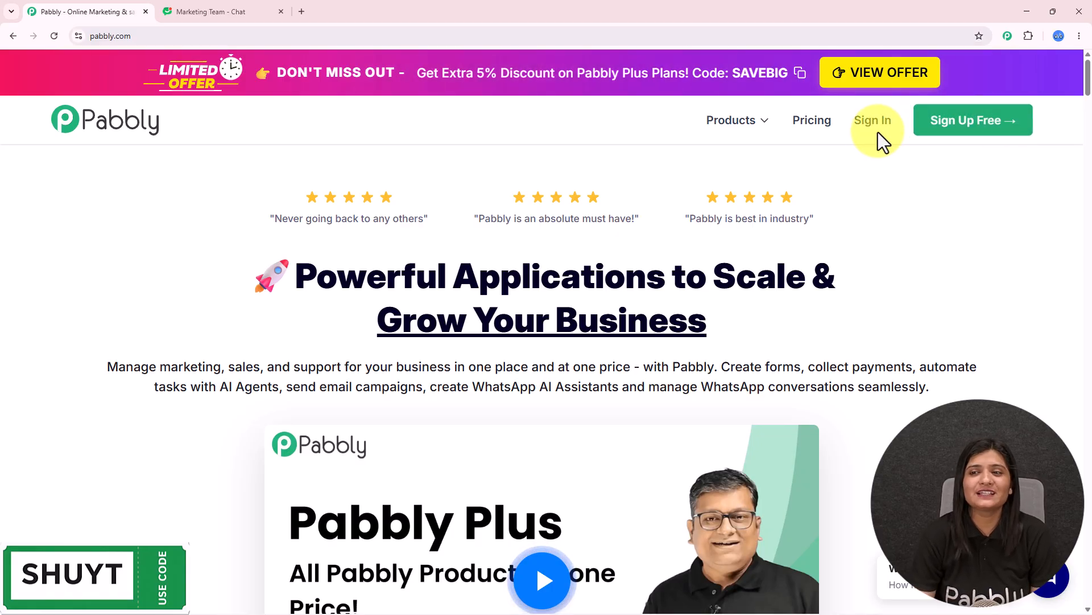
Sign in to Pabbly and open Pabbly Connect from the All Pabbly Apps list.
left_click(877, 131)
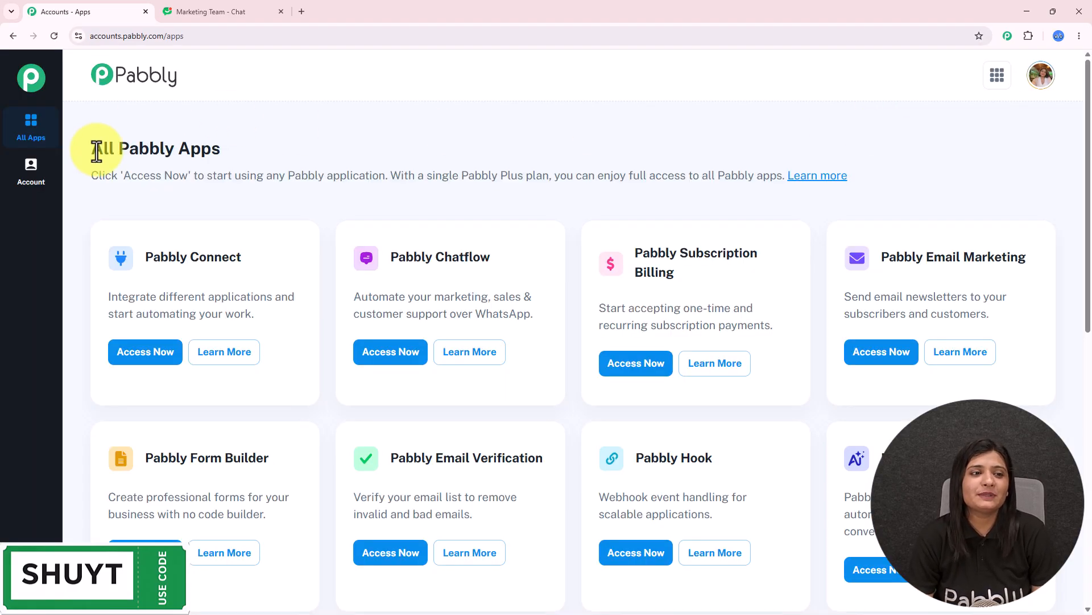
left_click_drag(92, 147, 378, 158)
triple_click(142, 265)
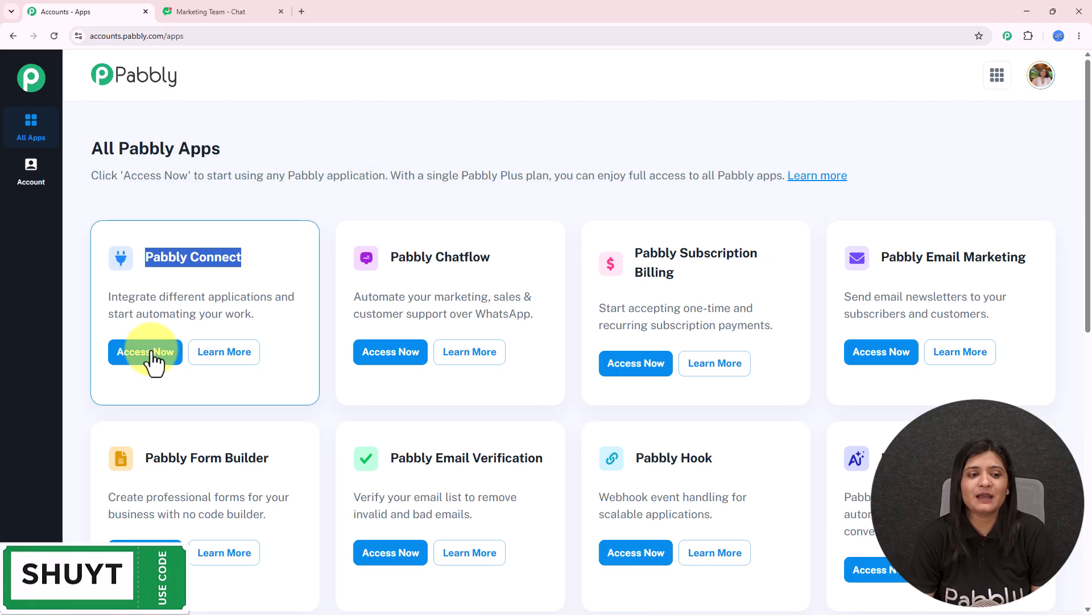
left_click(150, 350)
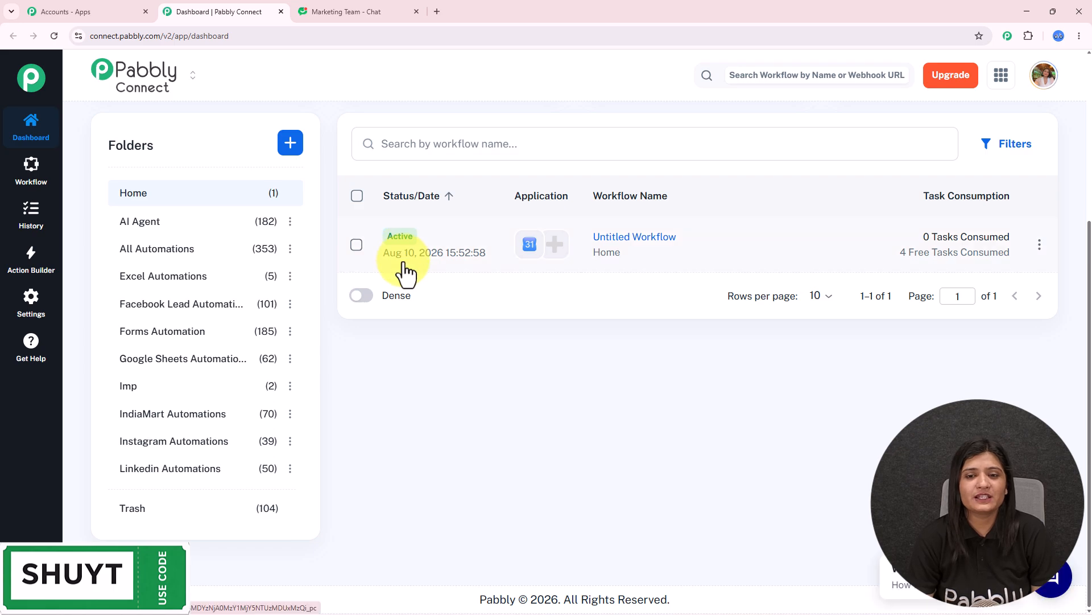
scroll(740, 353, "up", 5)
scroll(214, 434, "down", 3)
scroll(198, 419, "up", 3)
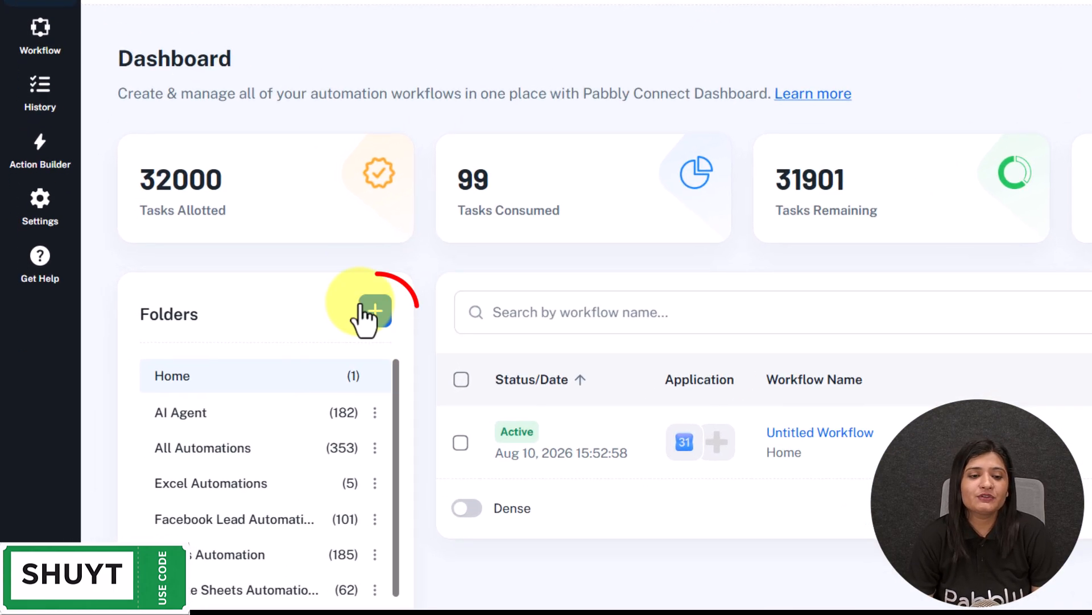
left_click(318, 358)
left_click(926, 377)
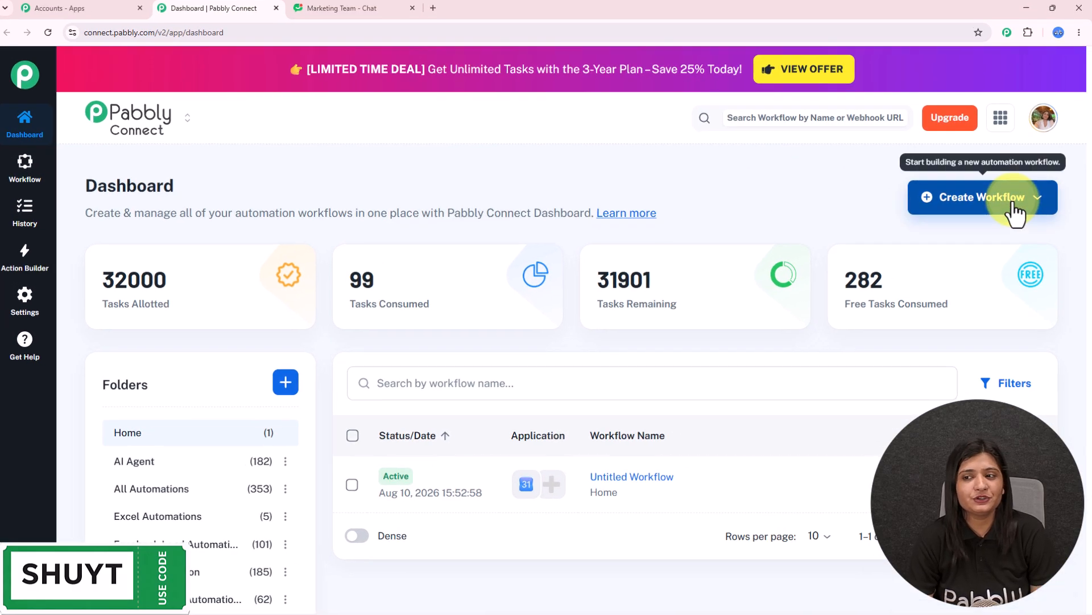
Create a workflow from scratch named 'Automatically Send Daily Messages to Google Chat' in All Automations.
left_click(1012, 200)
left_click(922, 263)
key("ctrl+a")
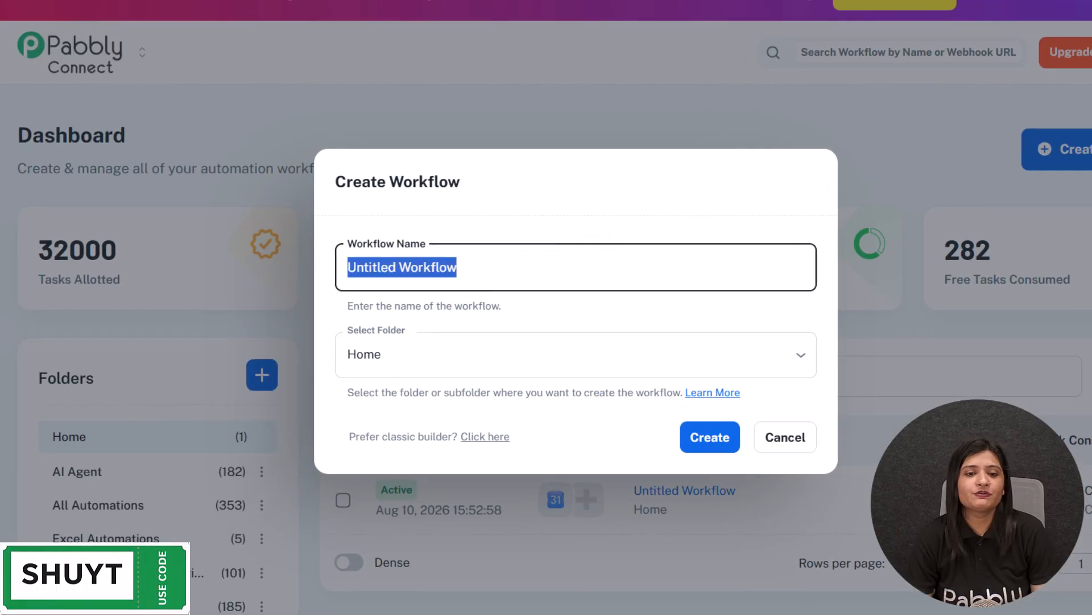
type("Automatically Send Daily Messages to Google Chat")
key("ctrl+a")
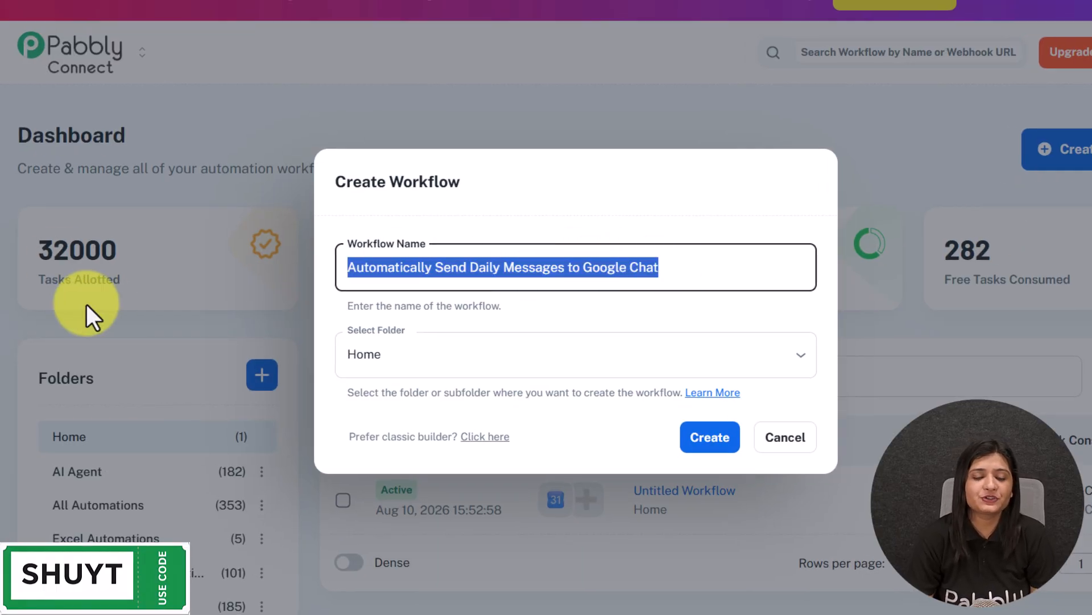
left_click(500, 349)
scroll(458, 196, "down", 5)
scroll(458, 199, "up", 5)
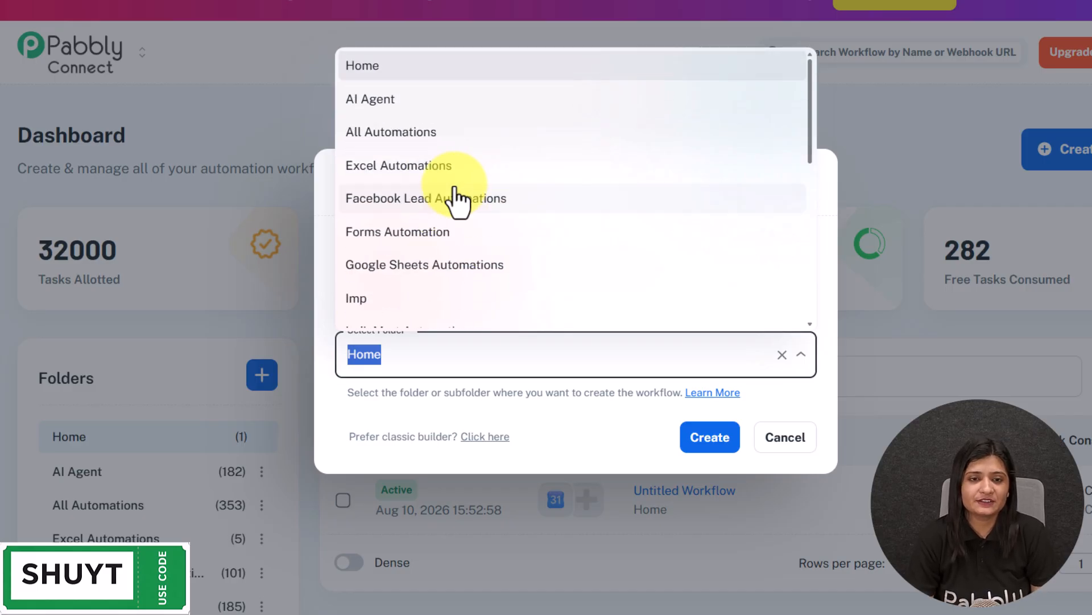
left_click(434, 131)
left_click(453, 354)
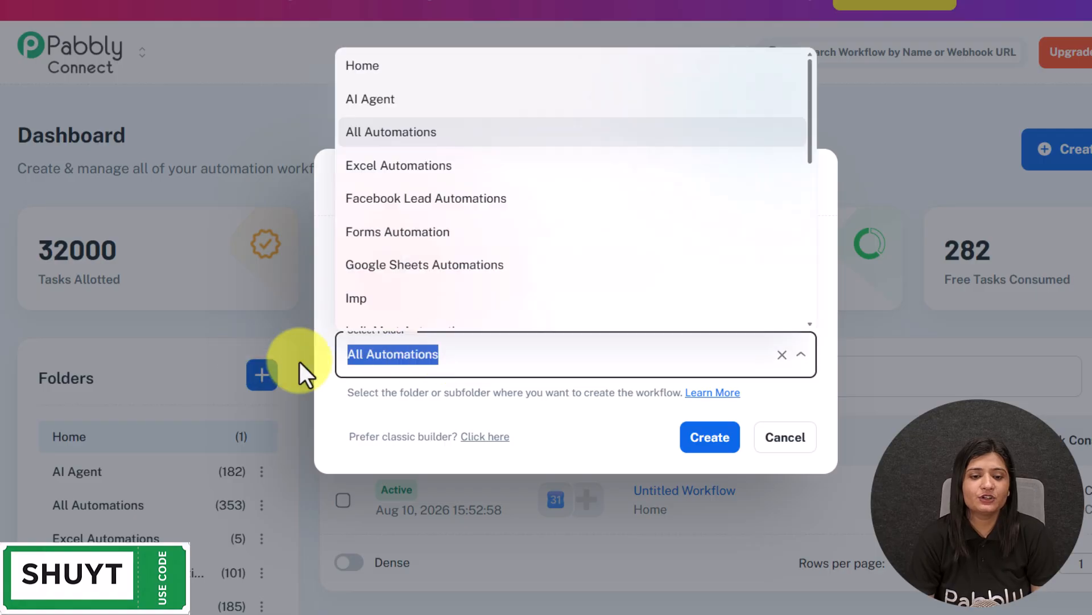
left_click(722, 451)
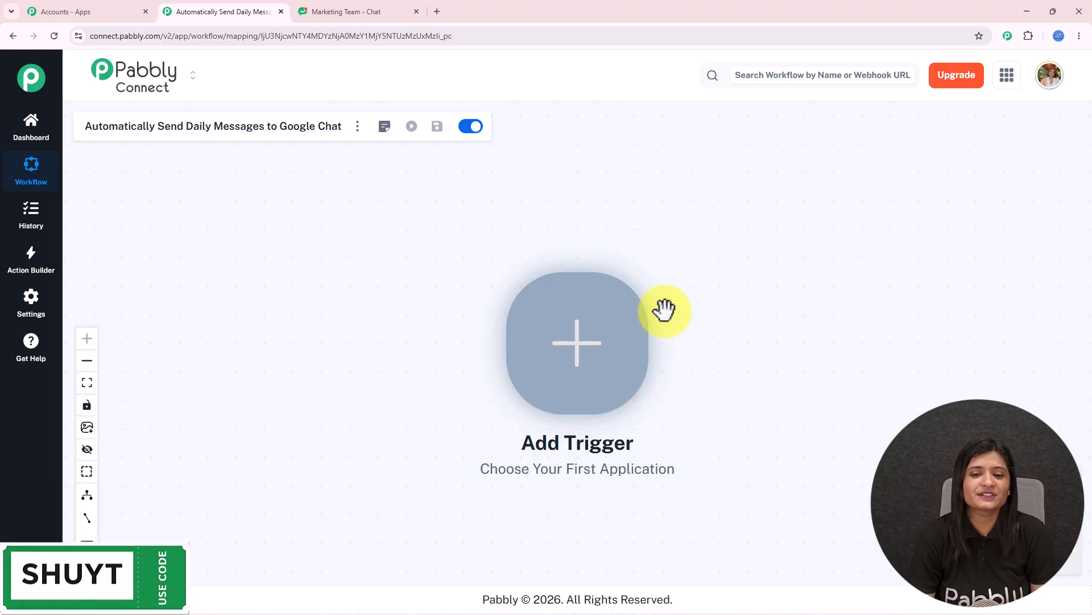
Drag the Add Trigger node from the canvas centre to the left side.
left_click_drag(597, 365, 351, 341)
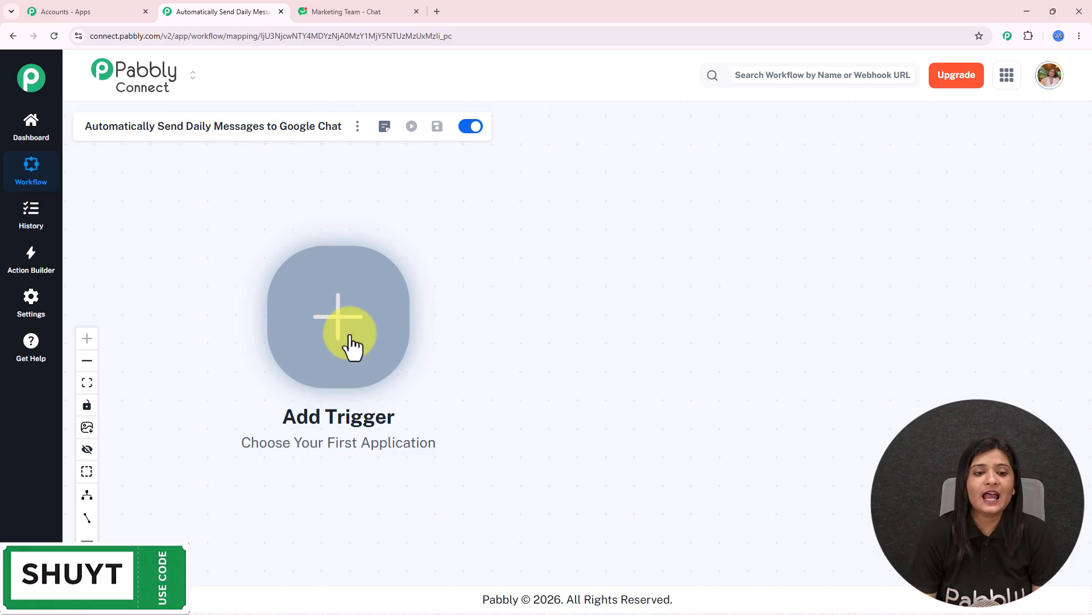
Set the trigger to Schedule (Pabbly) with the Schedule Workflow event and connect it.
left_click(376, 382)
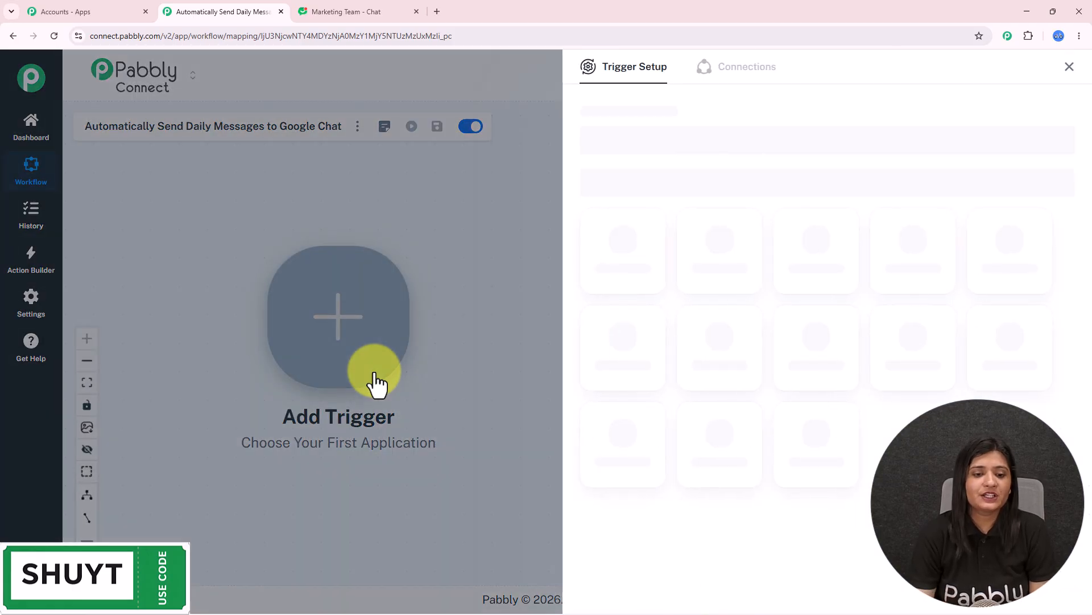
left_click(672, 140)
type("sch")
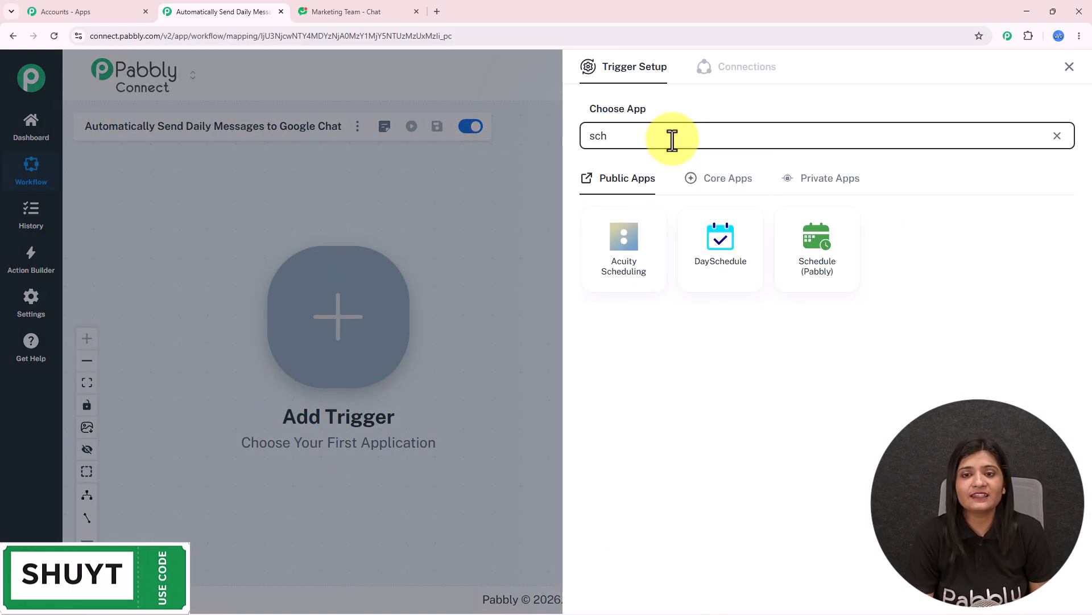
left_click(807, 264)
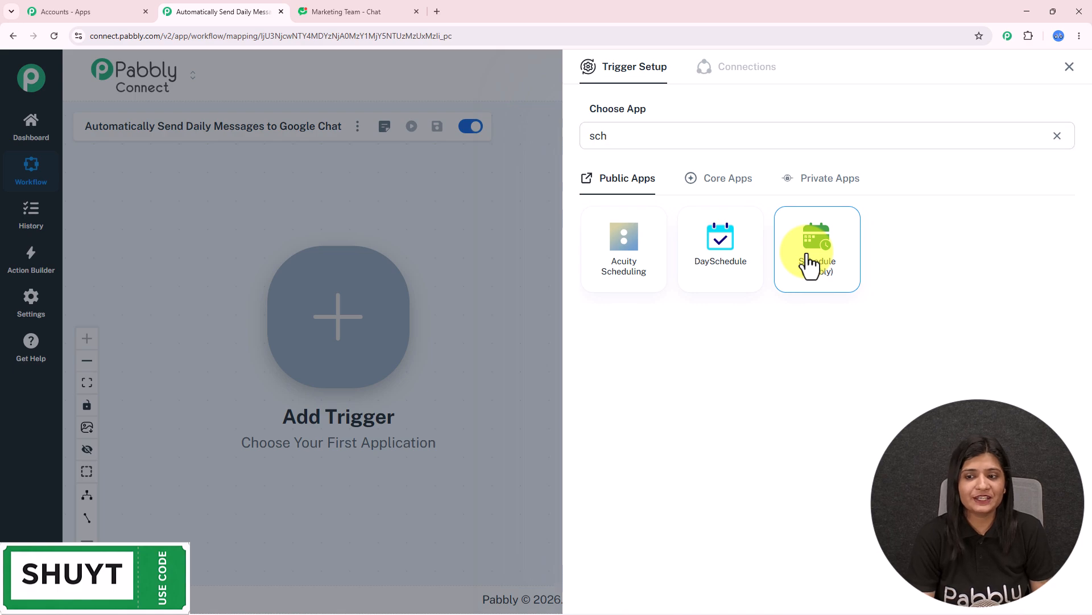
left_click(679, 188)
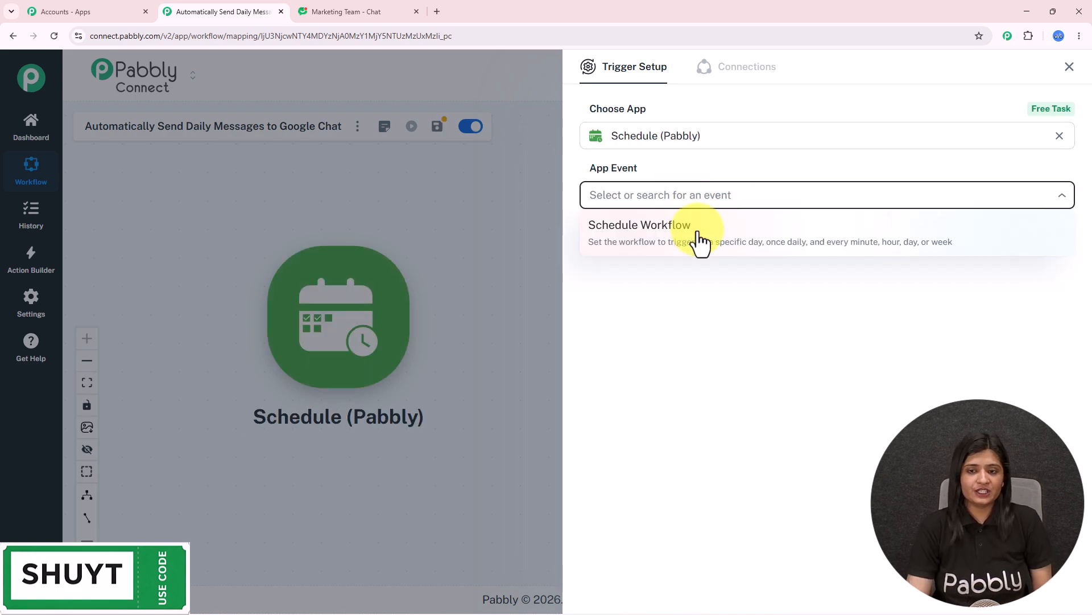
left_click(679, 248)
left_click(614, 240)
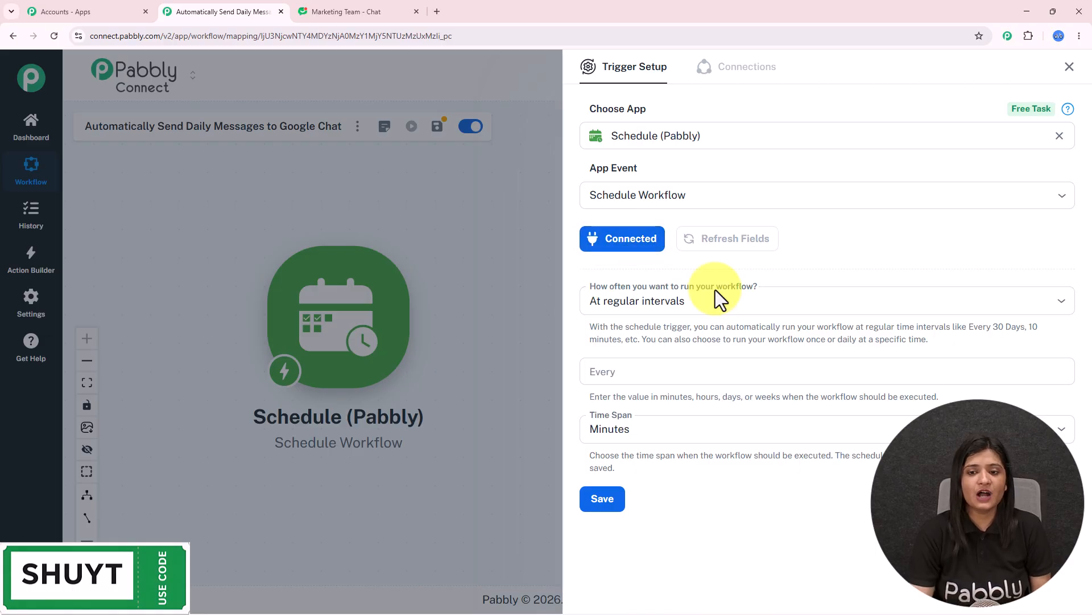
Schedule the workflow to run every day at 10:30 AM and save.
left_click(714, 306)
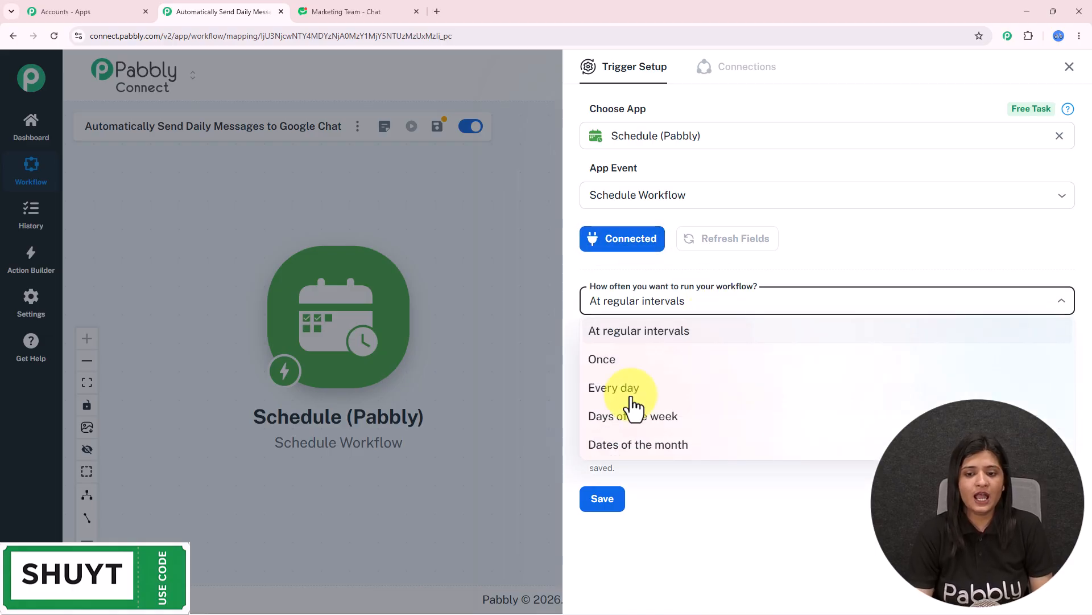
left_click(610, 389)
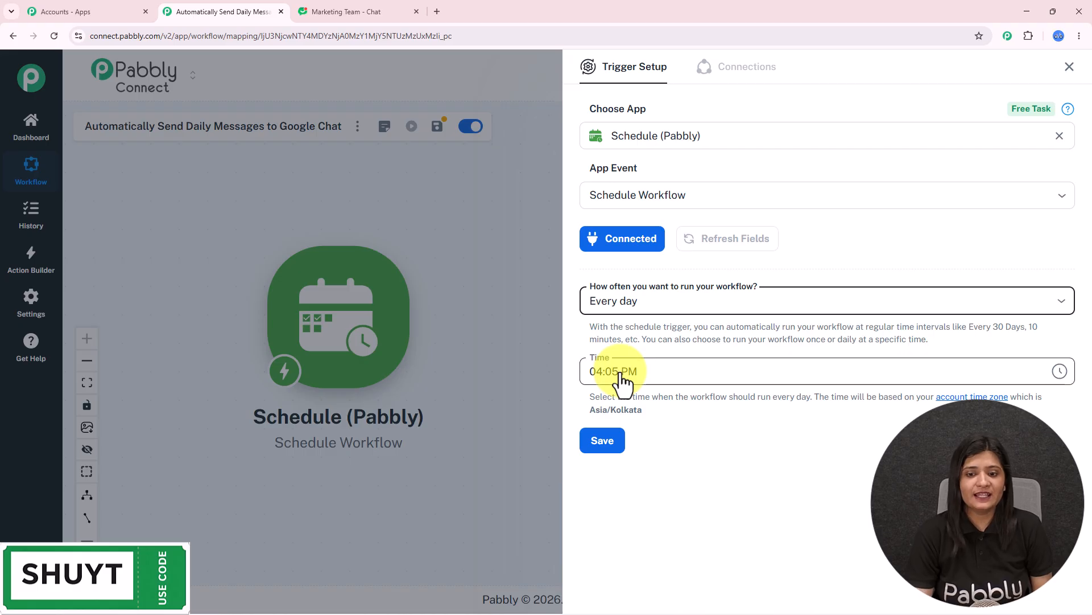
left_click(623, 382)
scroll(655, 460, "up", 1)
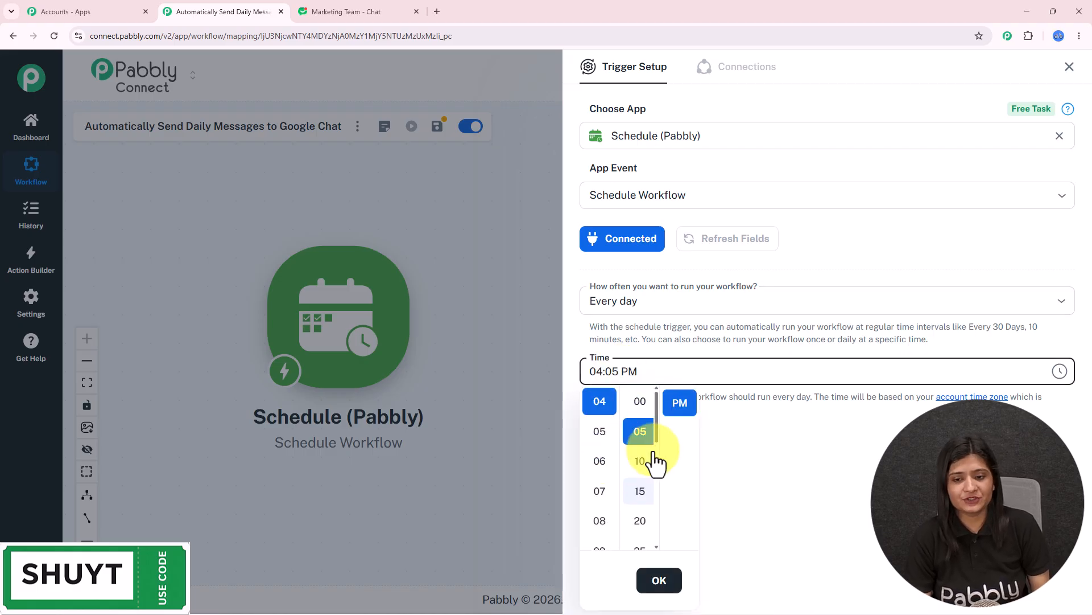
scroll(602, 446, "up", 2)
scroll(602, 446, "down", 2)
scroll(600, 447, "down", 5)
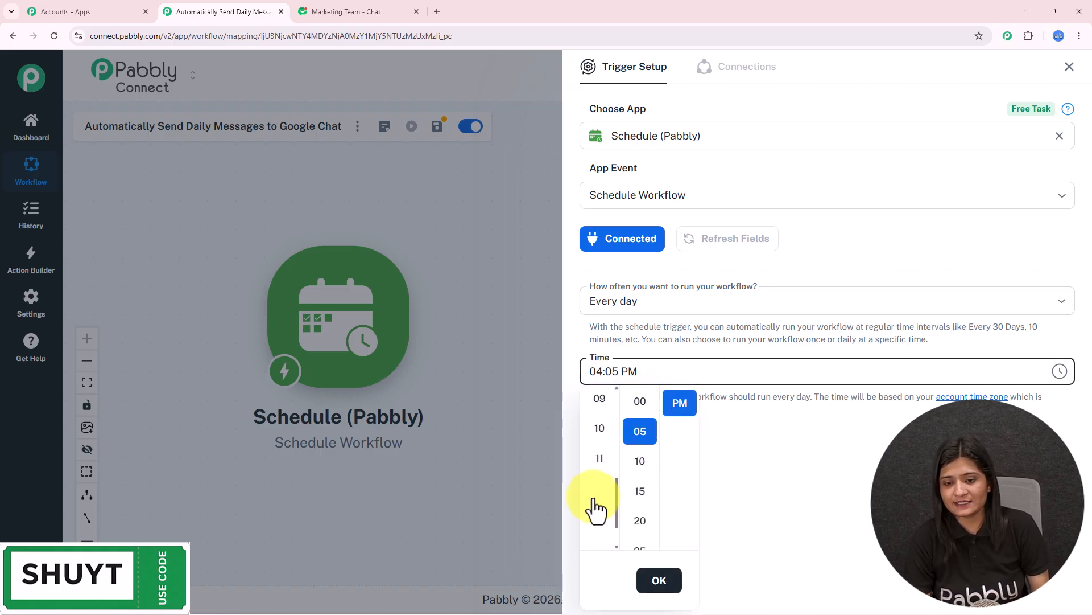
left_click(599, 424)
left_click_drag(659, 434, 669, 487)
left_click(640, 455)
left_click(680, 402)
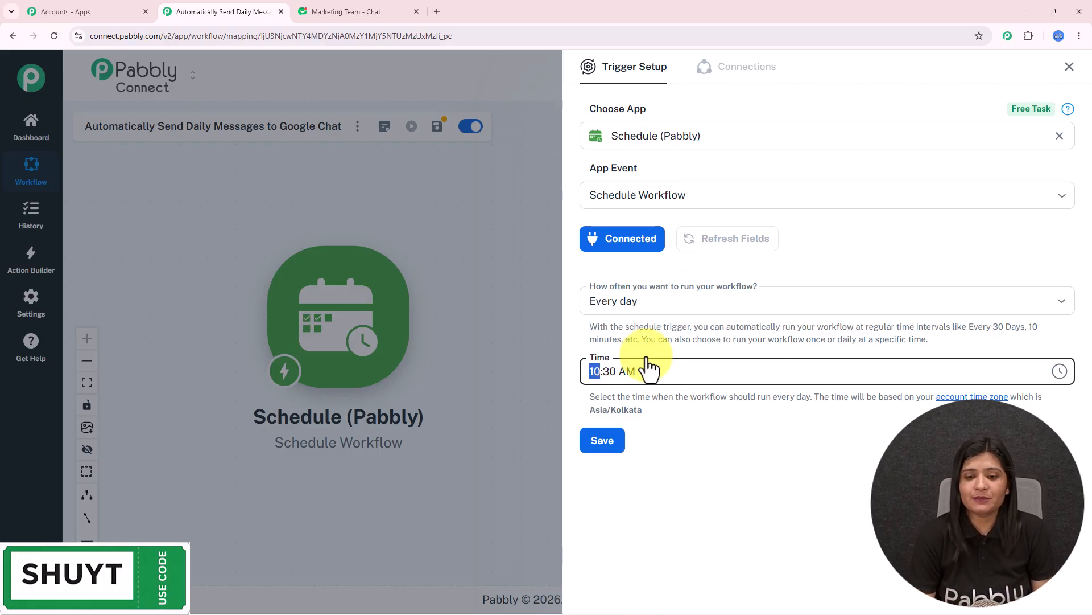
left_click(604, 441)
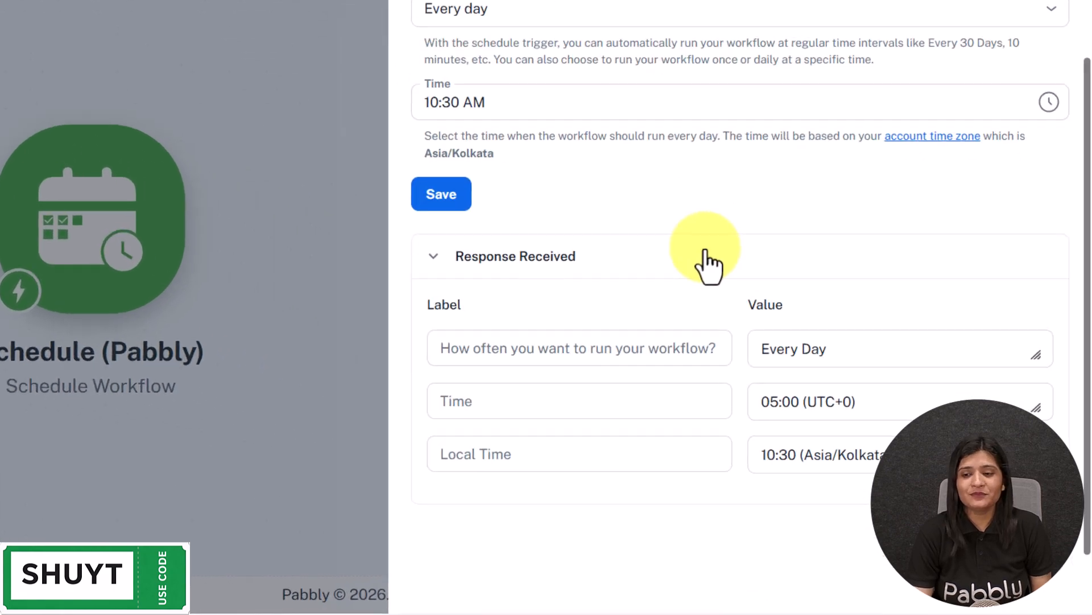
Check the Every Day and time values in Response Received, then close Trigger Setup.
triple_click(917, 553)
key("Tab")
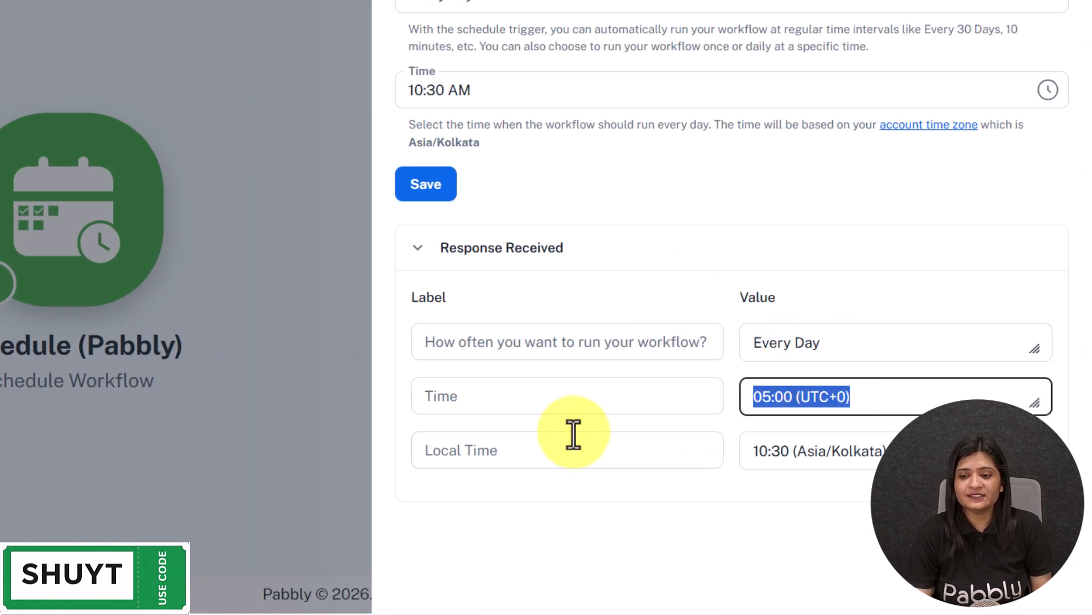
key("Tab")
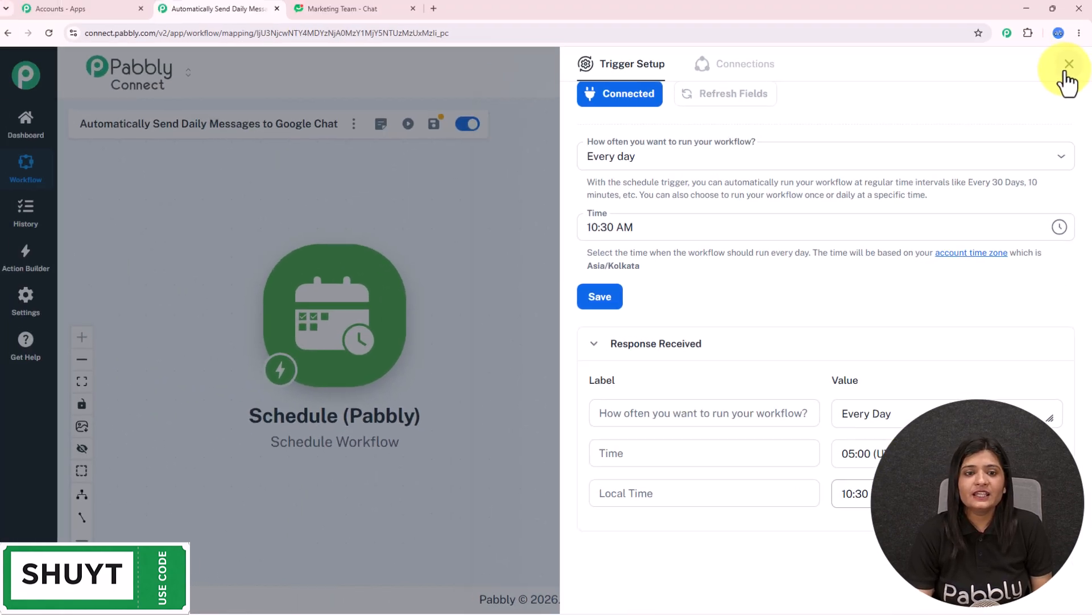
left_click(1067, 67)
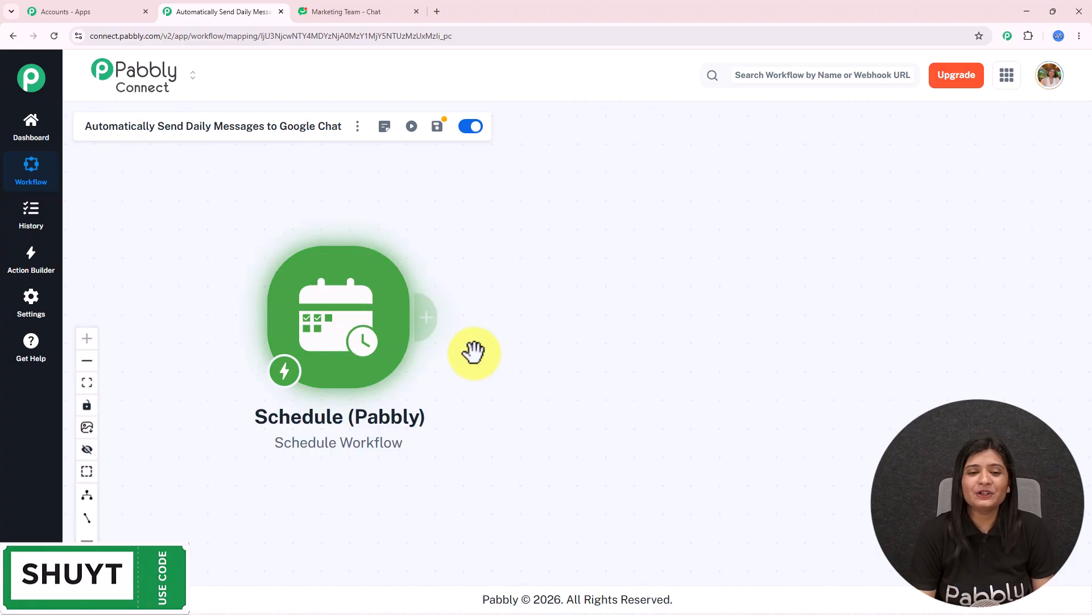
Add an action step after the trigger using the OpenAI app with ChatGPT as its event.
left_click(426, 320)
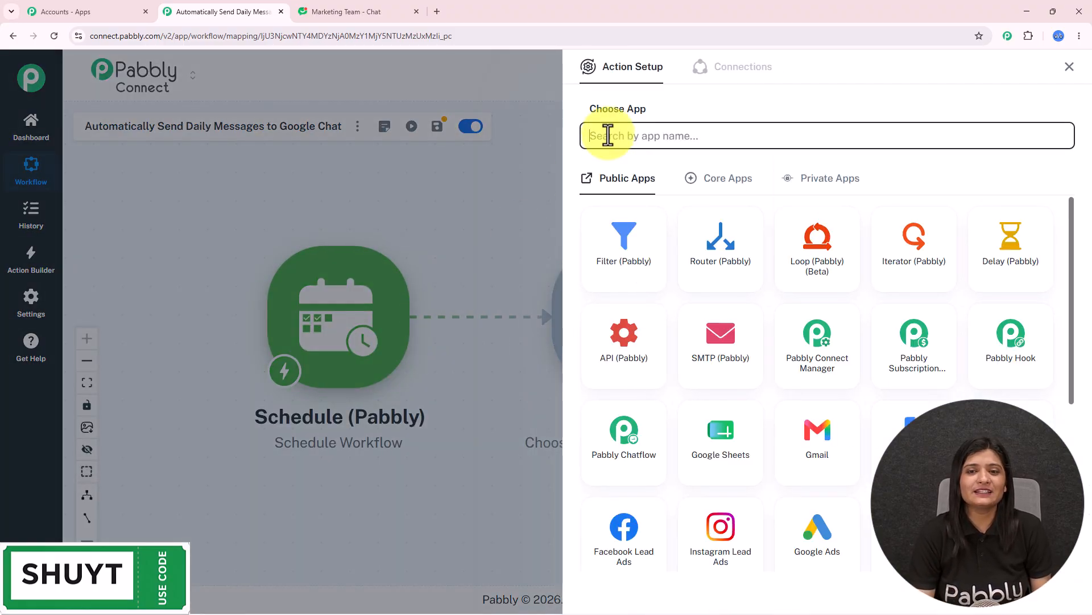
left_click(607, 136)
type("I")
key("BackSpace")
type("Openai")
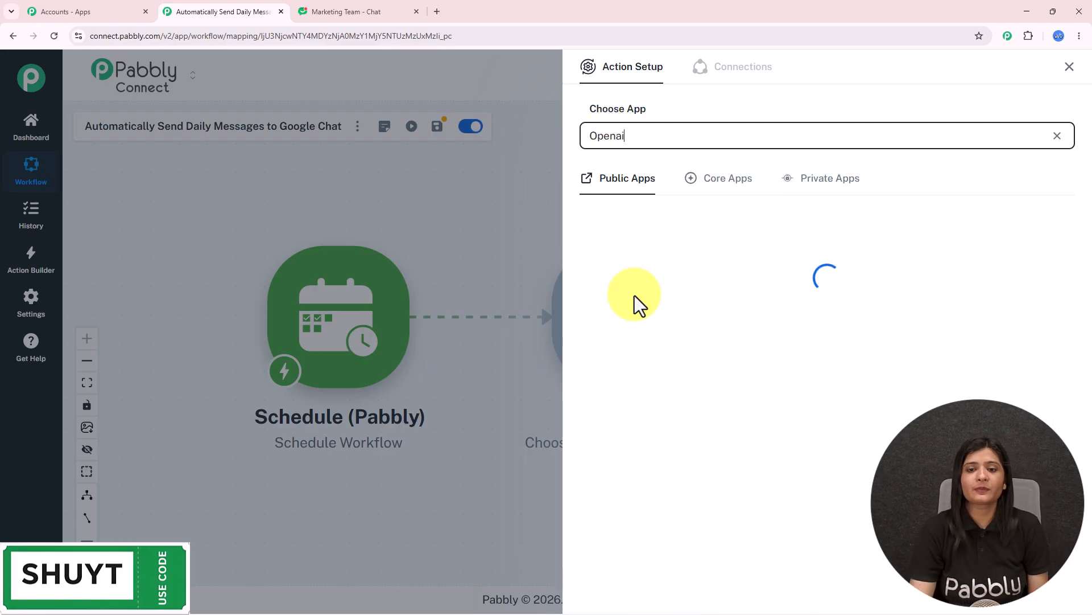
left_click(722, 278)
left_click(667, 196)
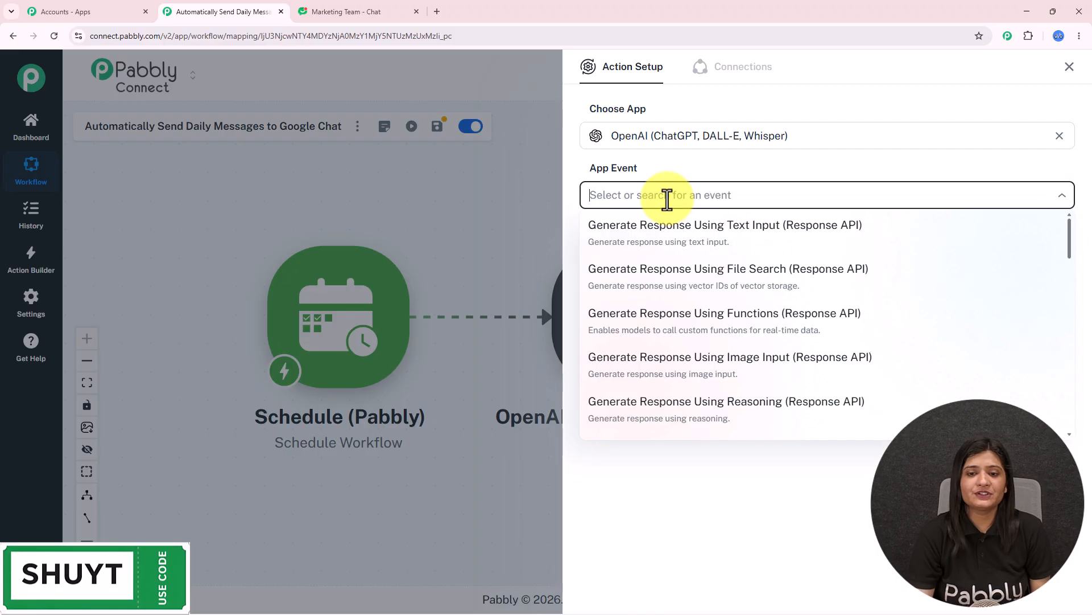
type("chatf")
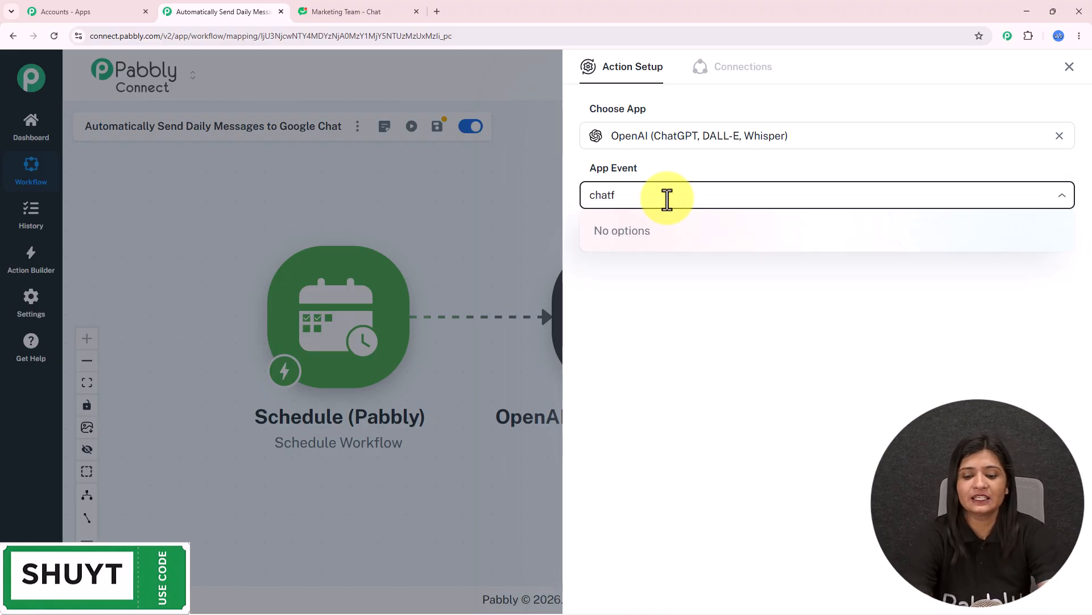
key("BackSpace")
type("g")
left_click(678, 225)
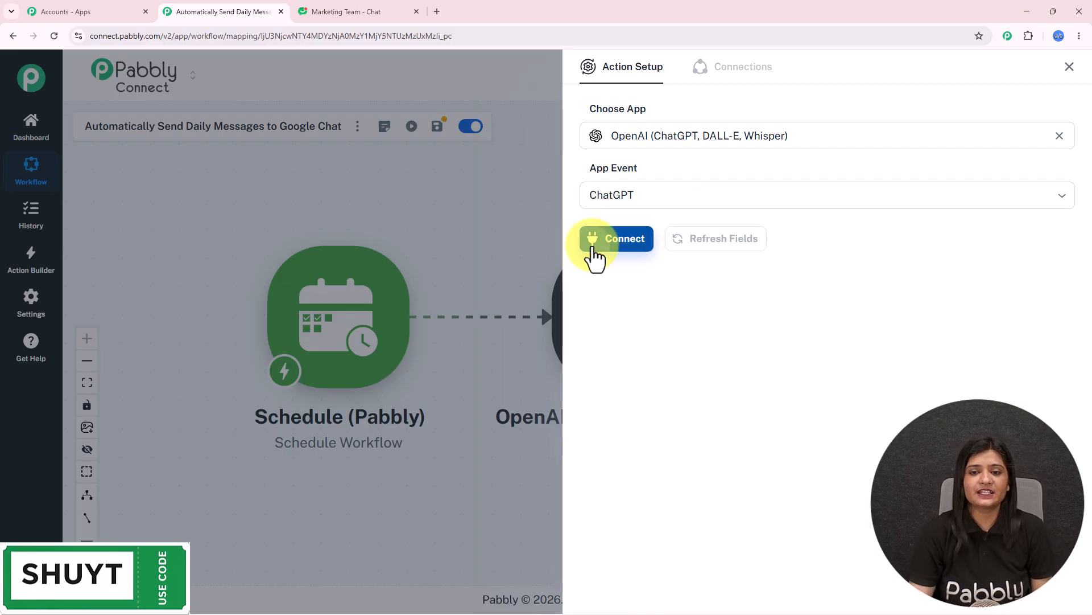
Choose Add New Connection for OpenAI and open the API Keys page linked under Token.
left_click(593, 249)
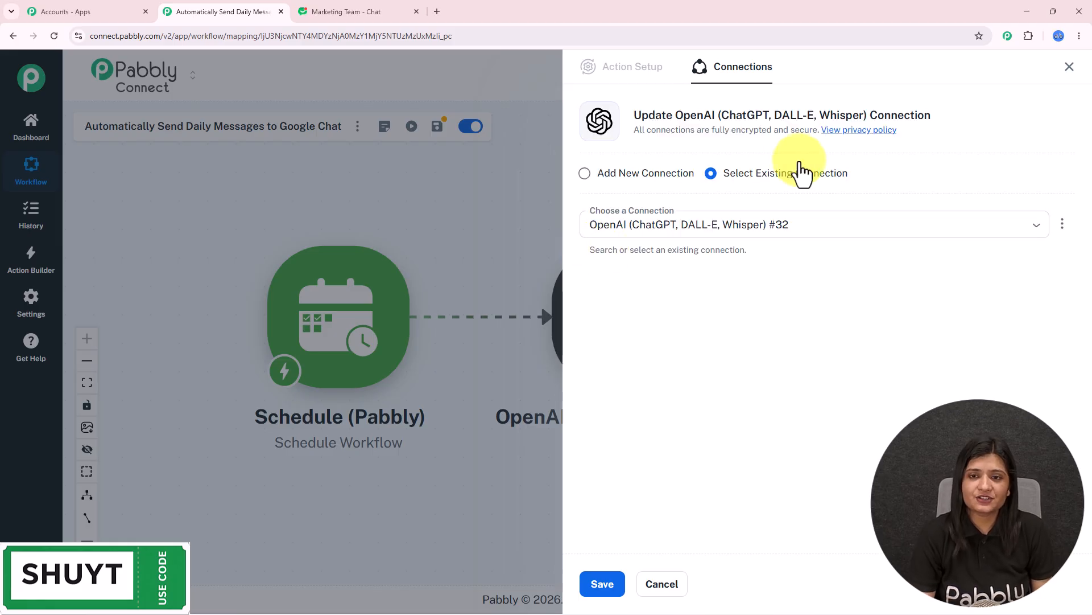
left_click(601, 174)
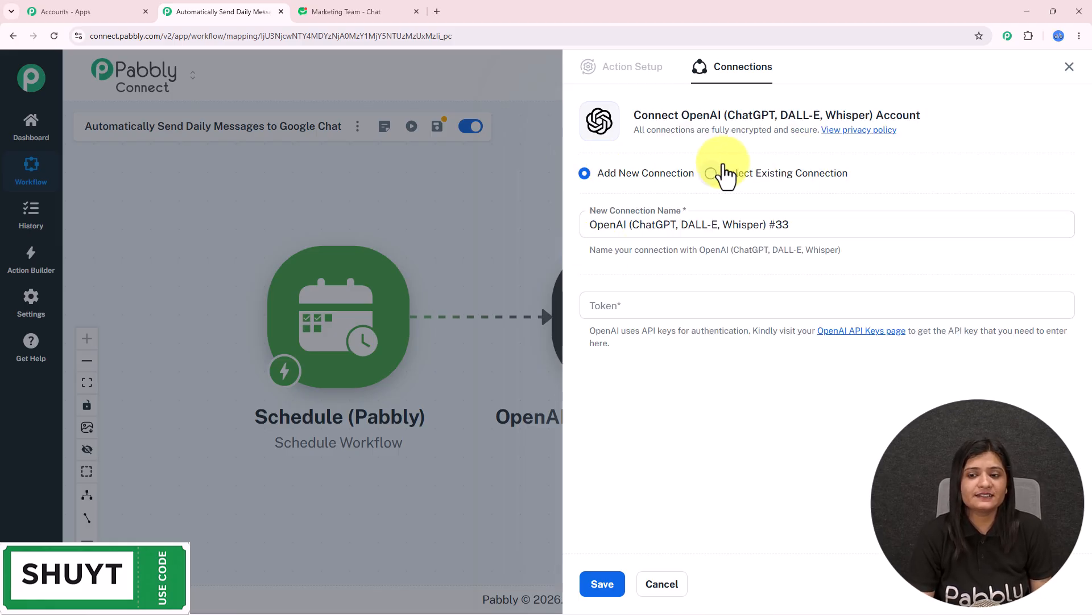
triple_click(654, 343)
left_click(653, 344)
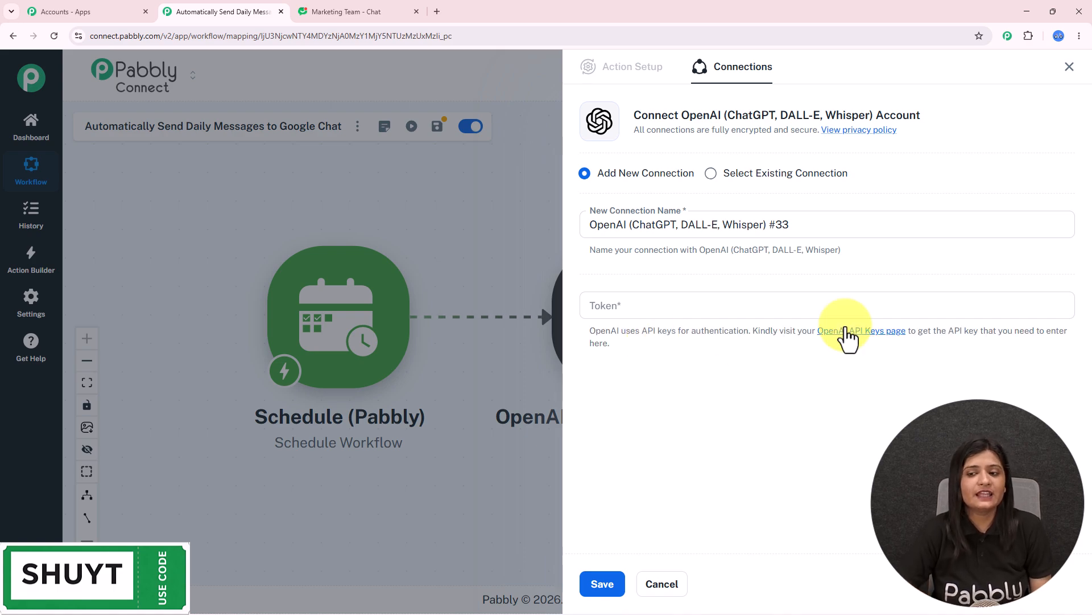
left_click(847, 331)
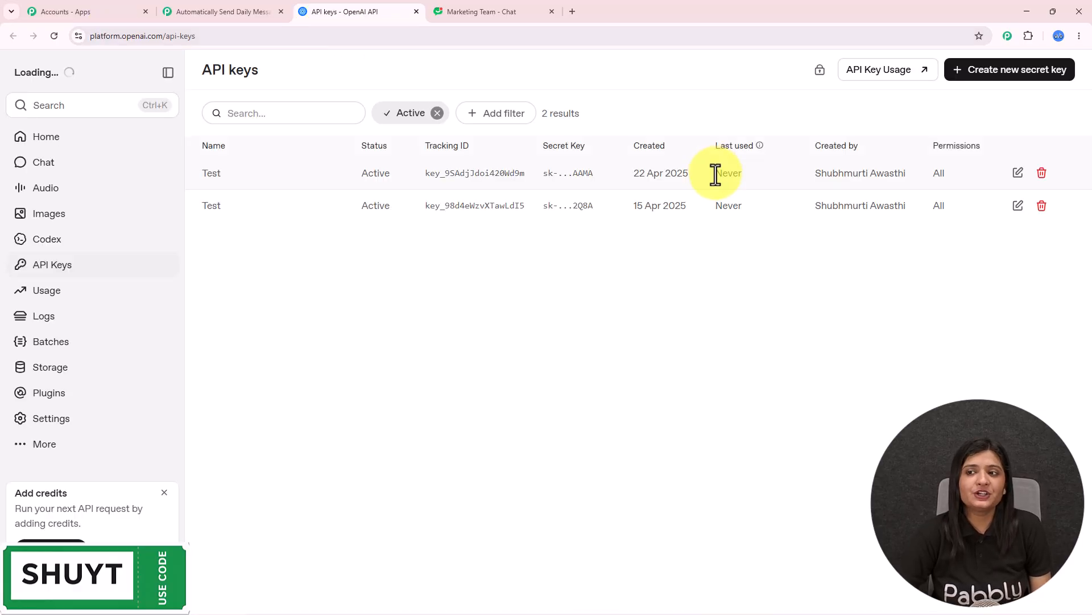
Start a new secret key named Test, dismiss the form, and close the OpenAI API keys tab.
left_click(991, 72)
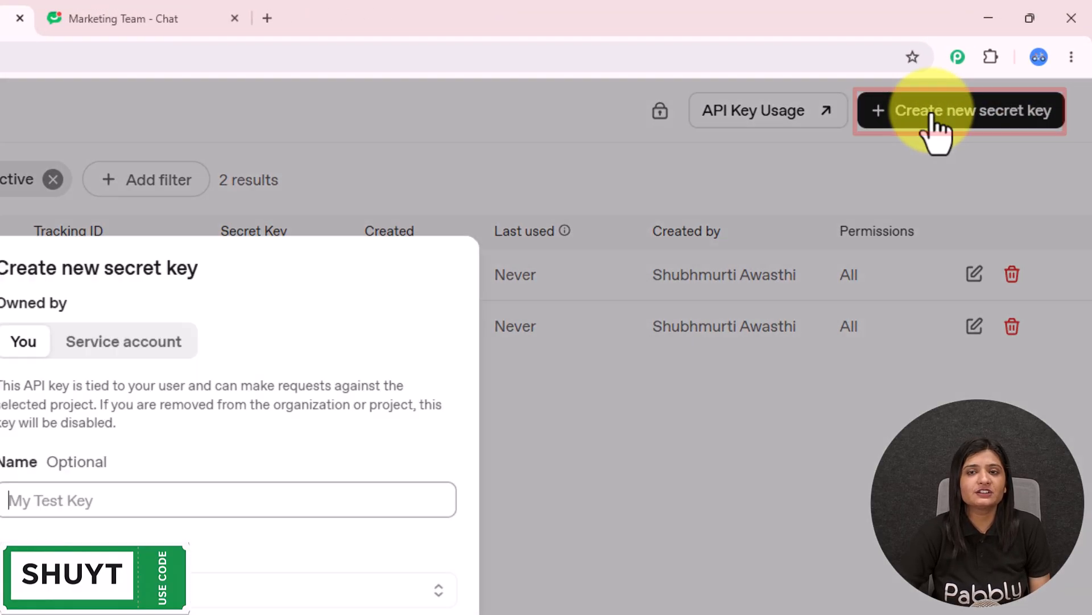
left_click(204, 491)
left_click(148, 539)
left_click_drag(482, 286, 401, 292)
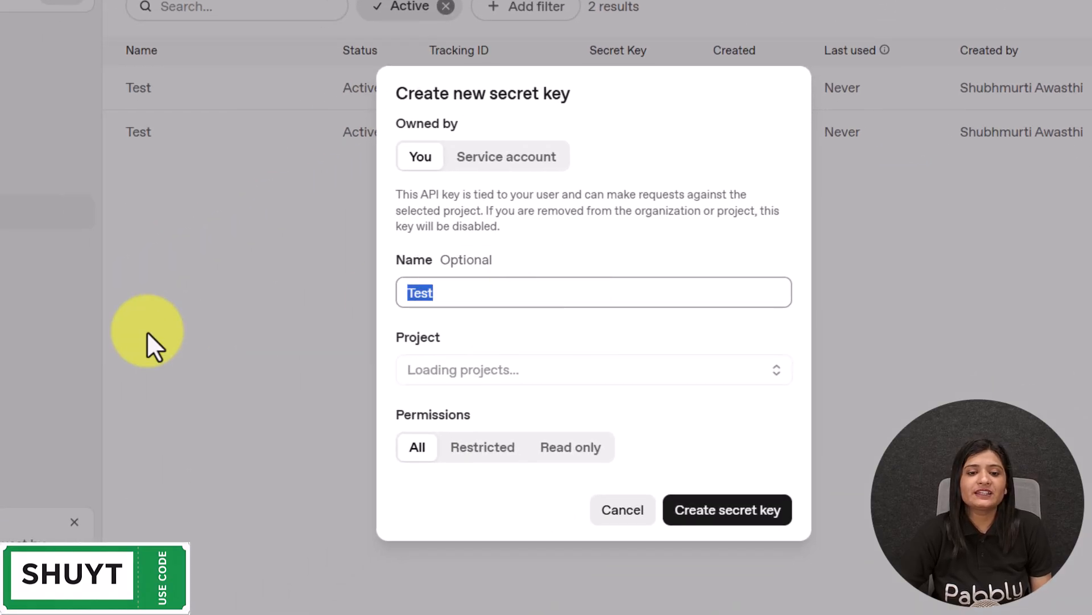
left_click(418, 369)
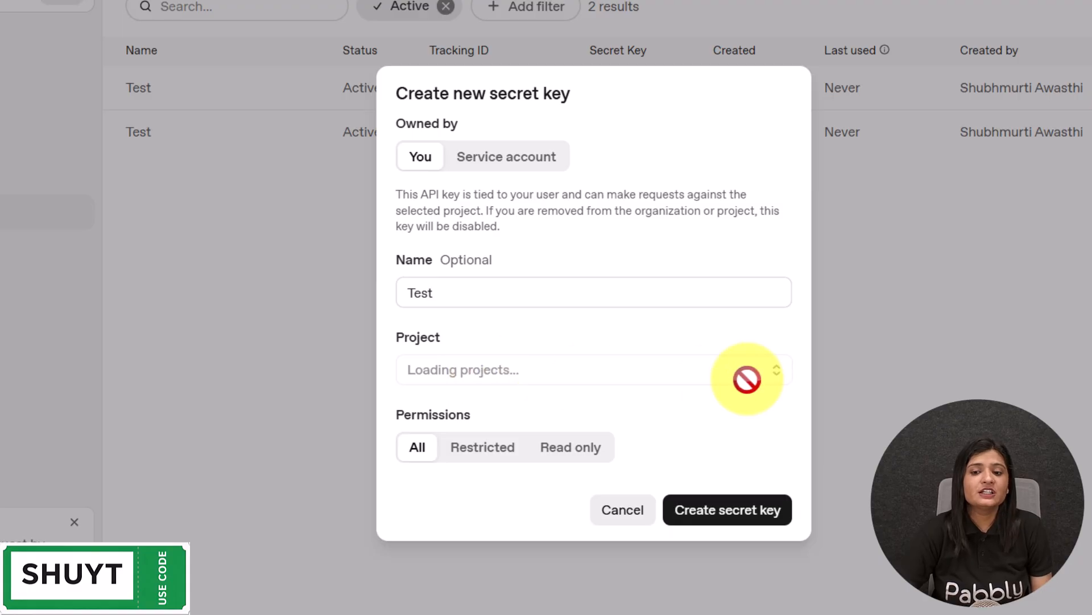
left_click_drag(392, 420, 541, 419)
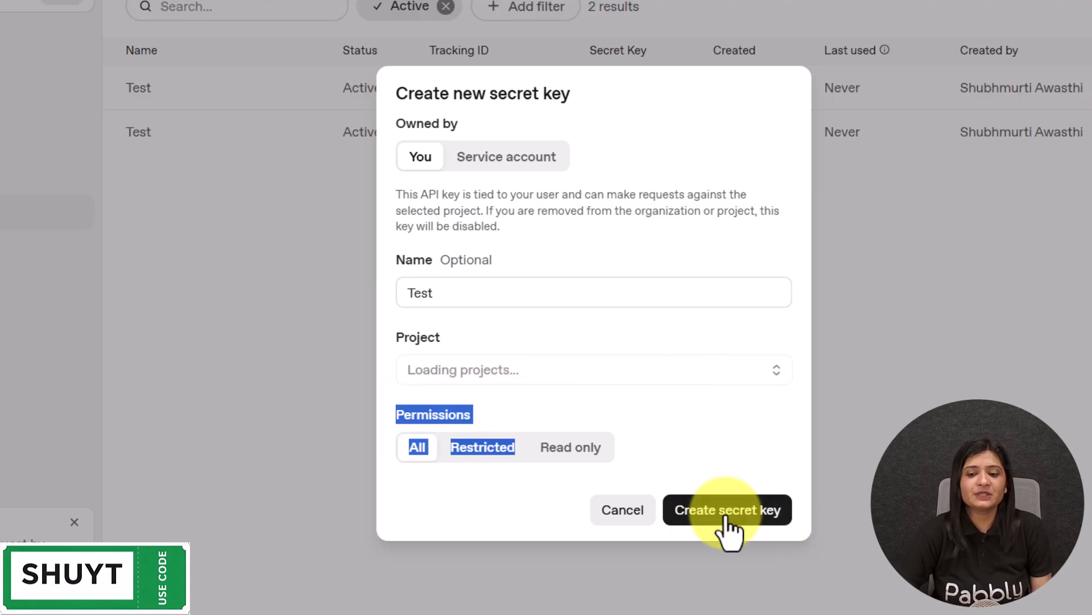
left_click(956, 430)
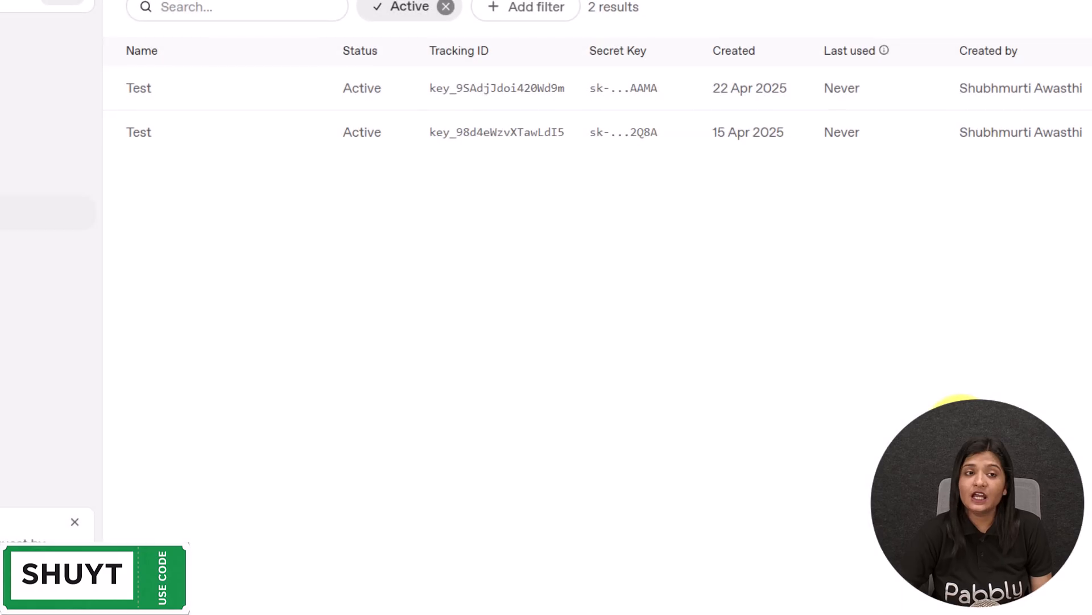
left_click(416, 11)
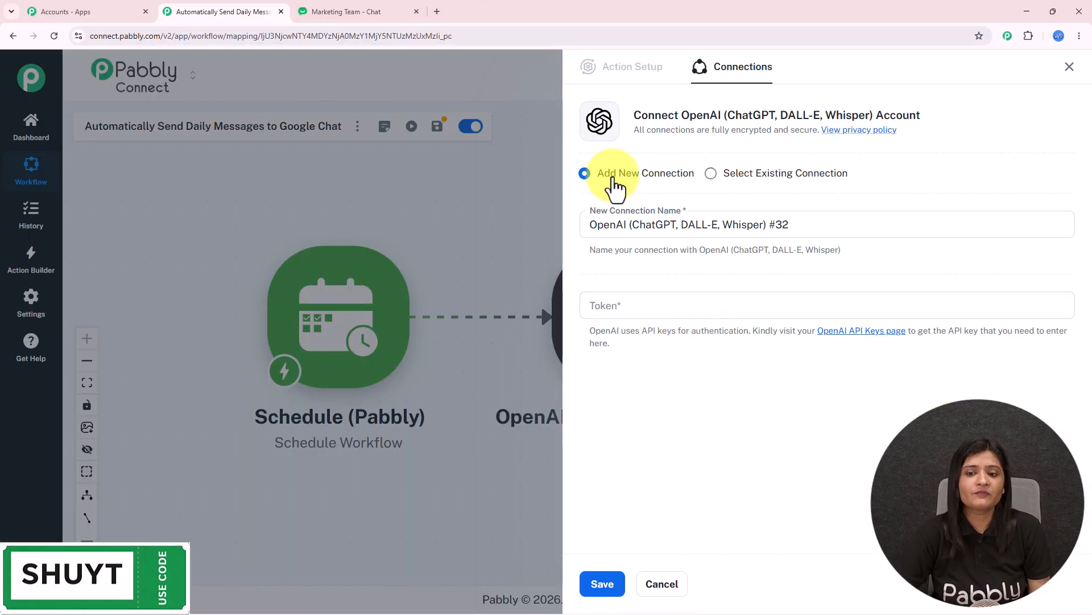
Paste the OpenAI API key into the Token field and save the connection.
left_click(660, 305)
key("ctrl+v")
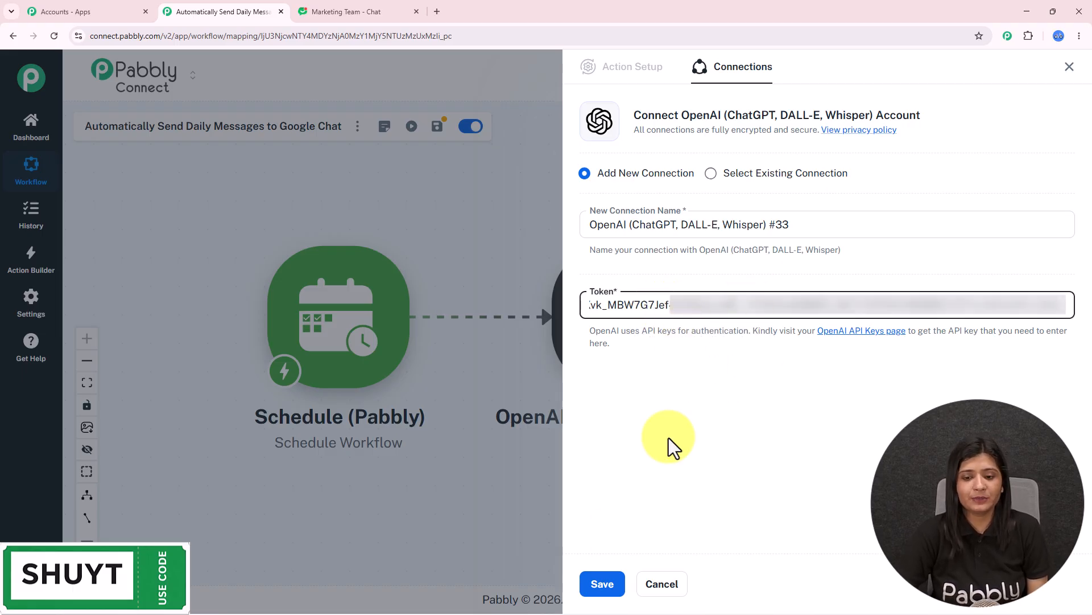
left_click(602, 583)
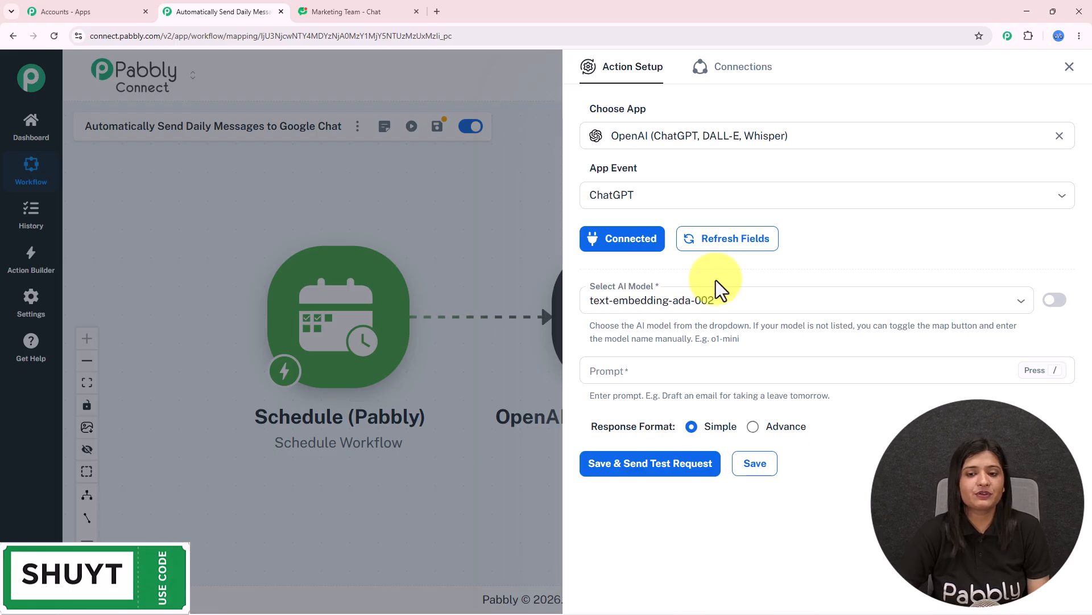
Set the ChatGPT step's AI model to gpt-5-mini.
left_click(701, 298)
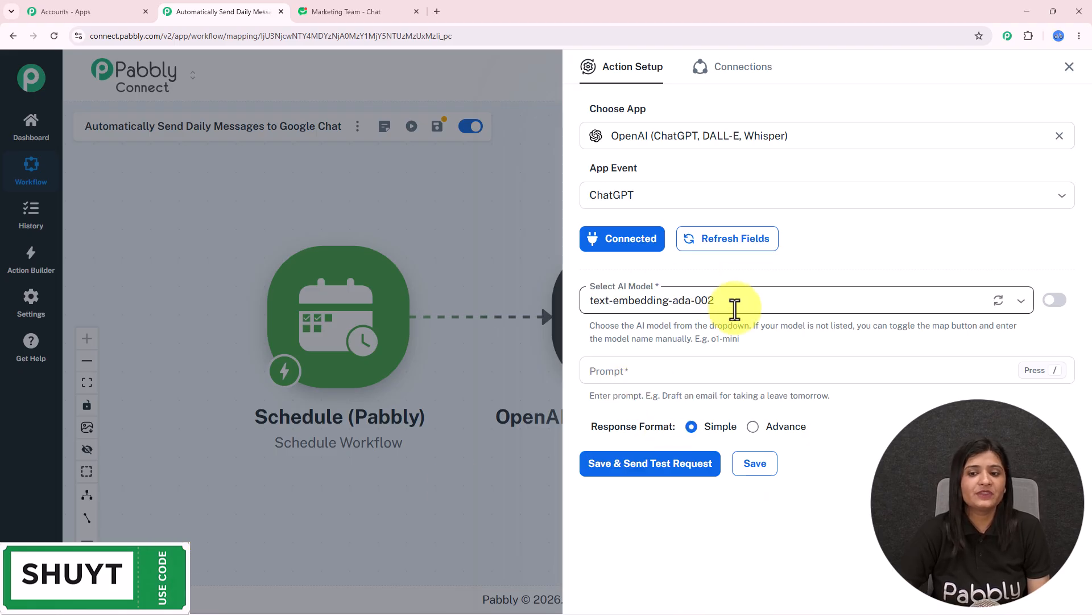
scroll(706, 413, "down", 10)
scroll(705, 412, "up", 10)
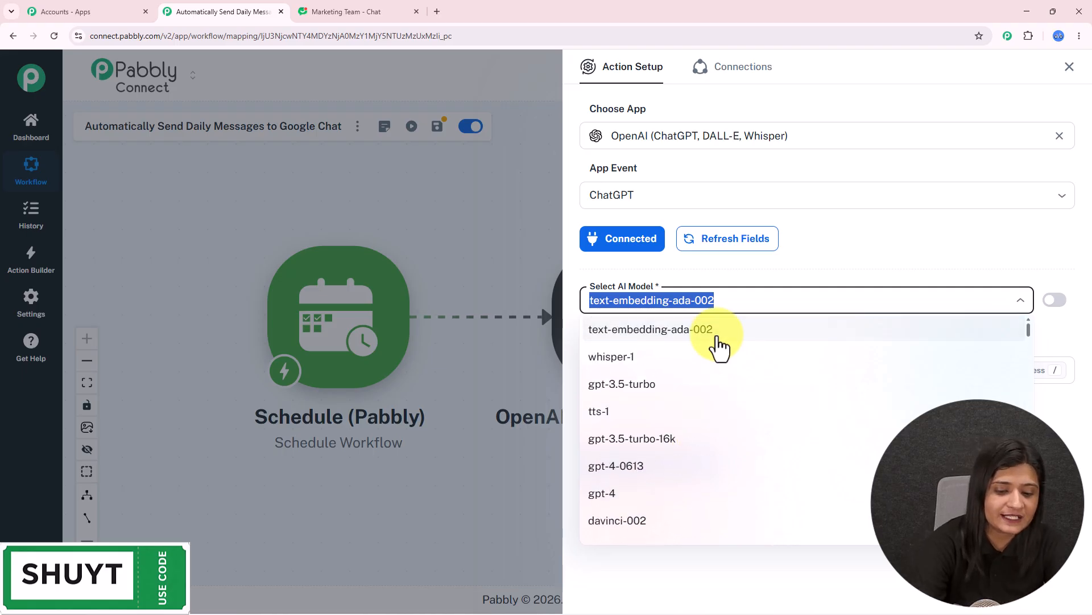
type("gpt-5")
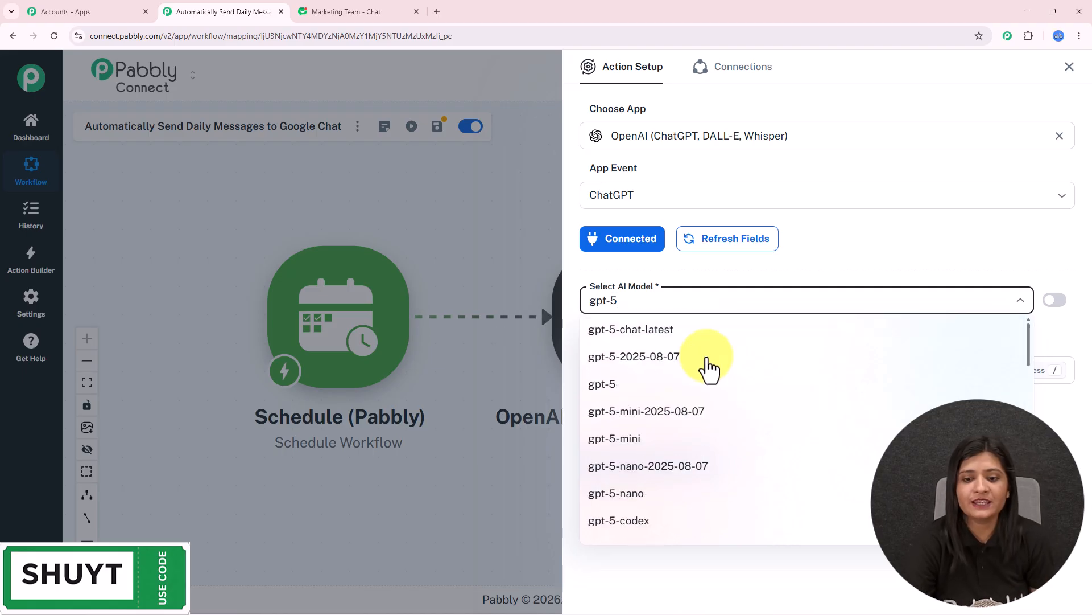
left_click(670, 439)
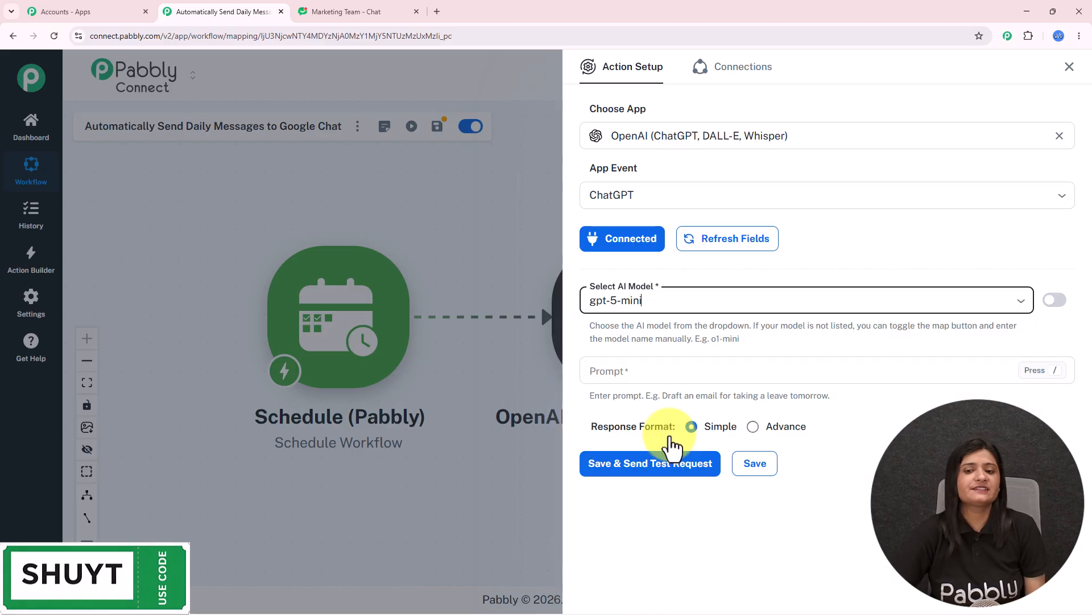
left_click(656, 375)
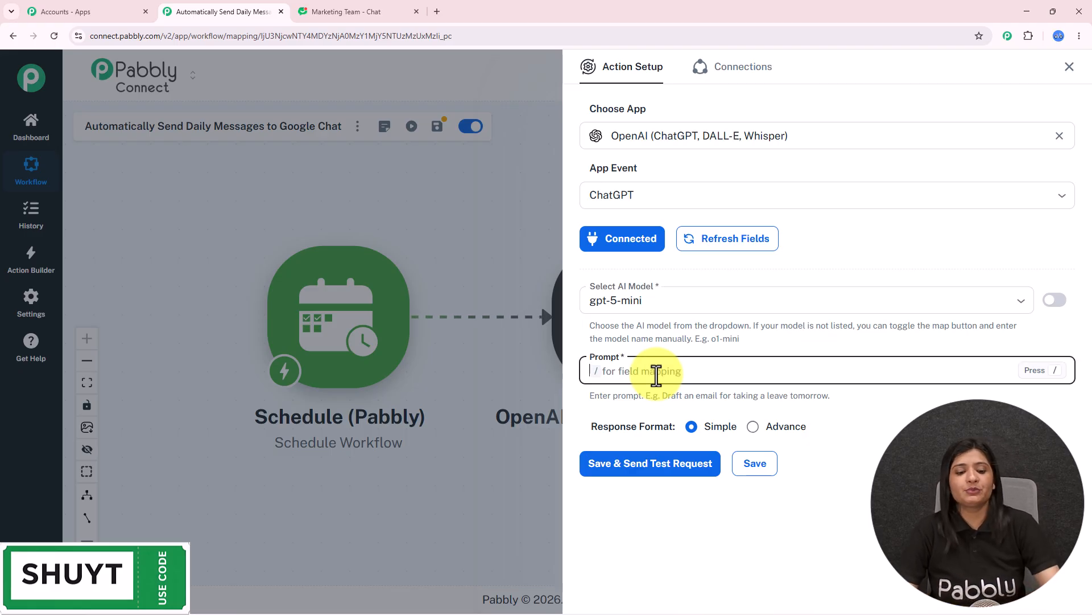
key("ctrl+v")
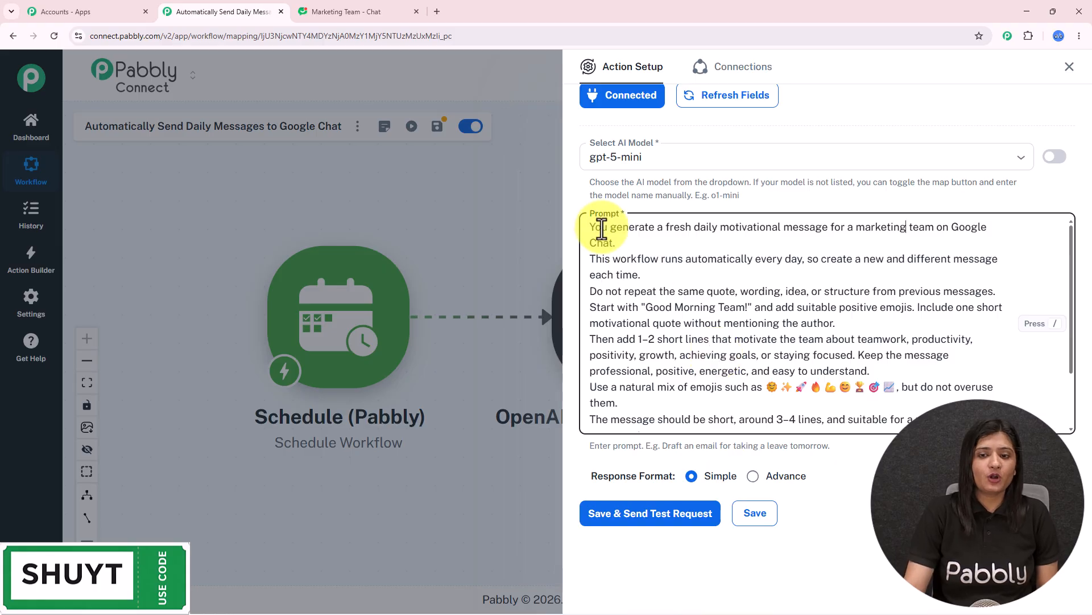
left_click_drag(589, 224, 990, 333)
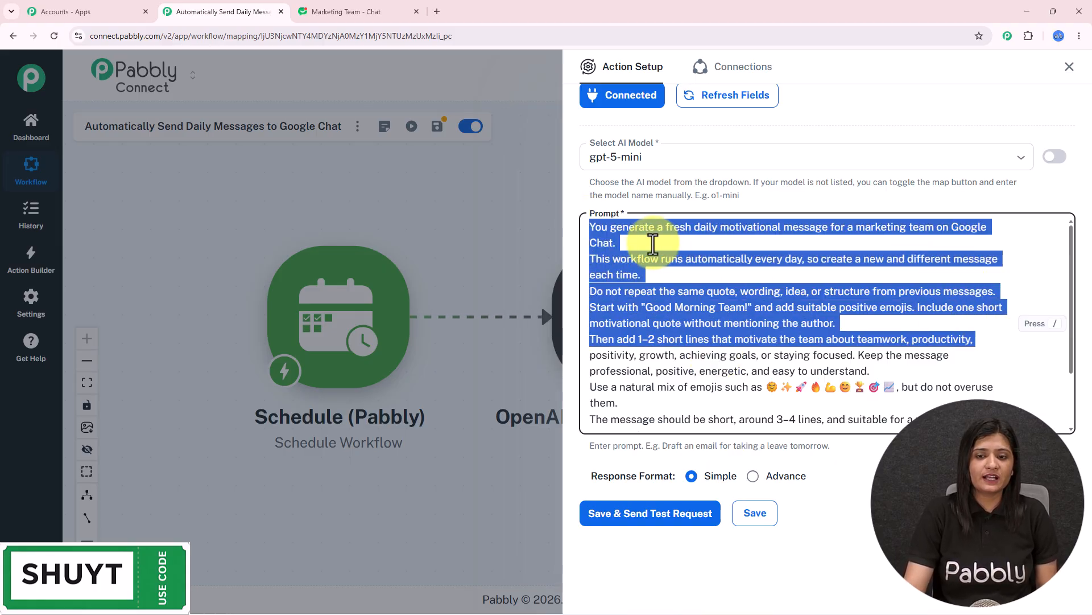
left_click(652, 244)
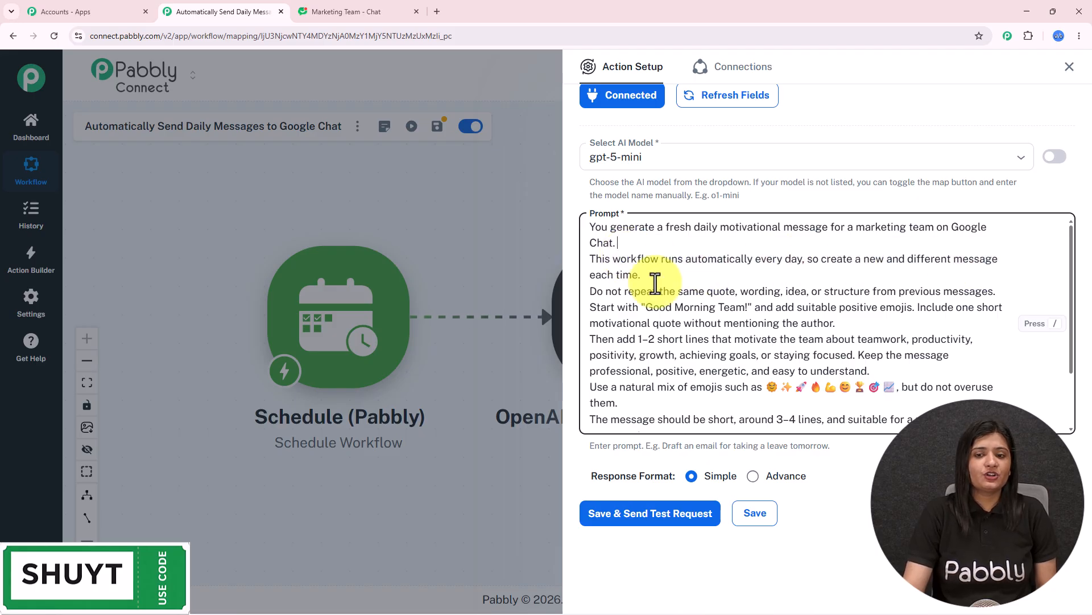
left_click_drag(590, 291, 817, 312)
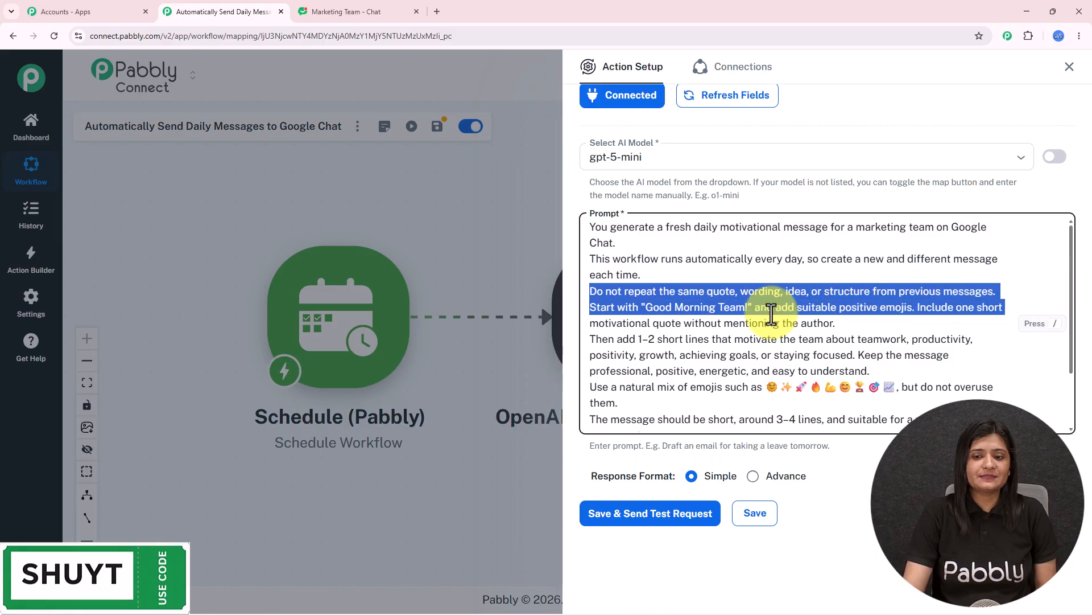
left_click(675, 307)
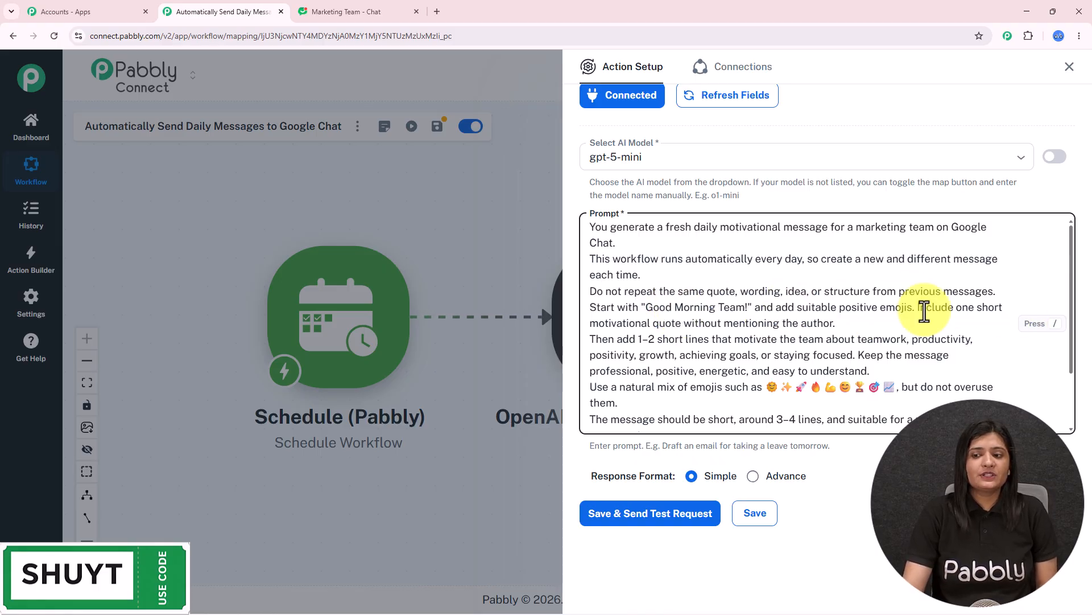
left_click_drag(608, 341, 965, 369)
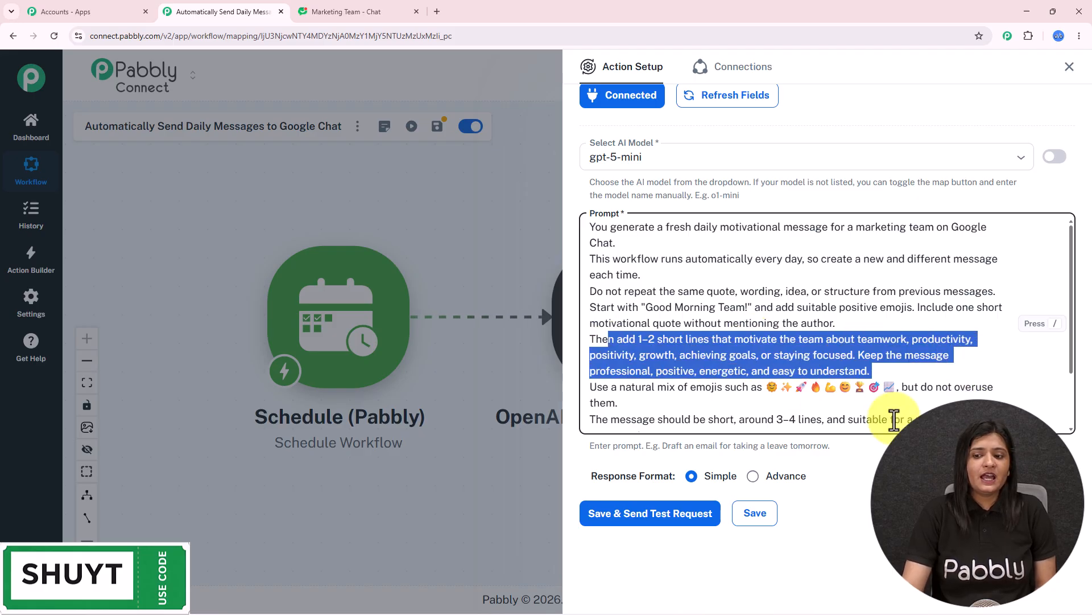
scroll(639, 380, "down", 1)
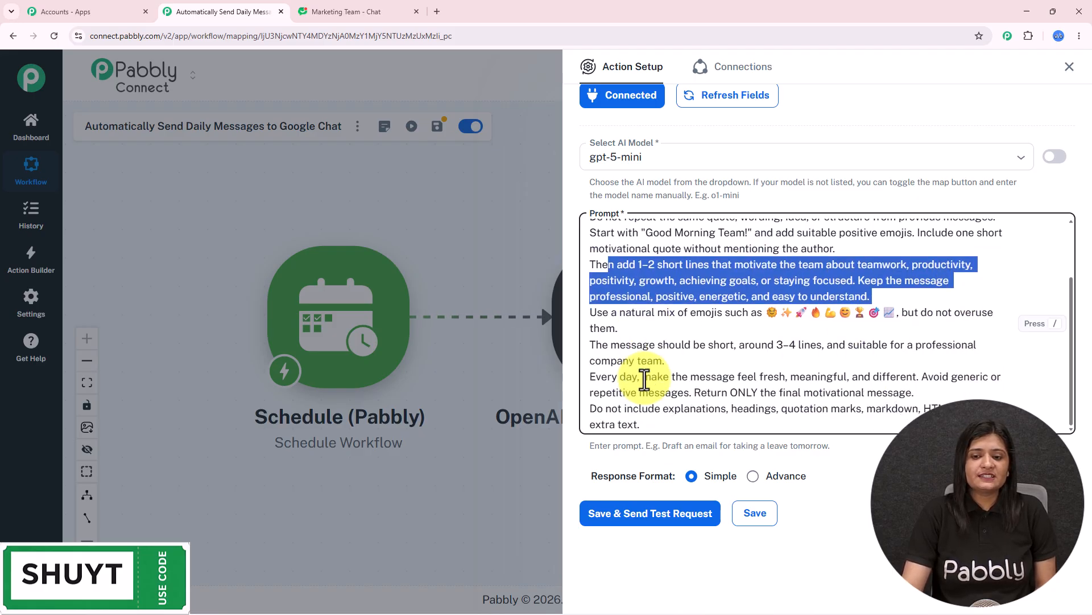
left_click(589, 351)
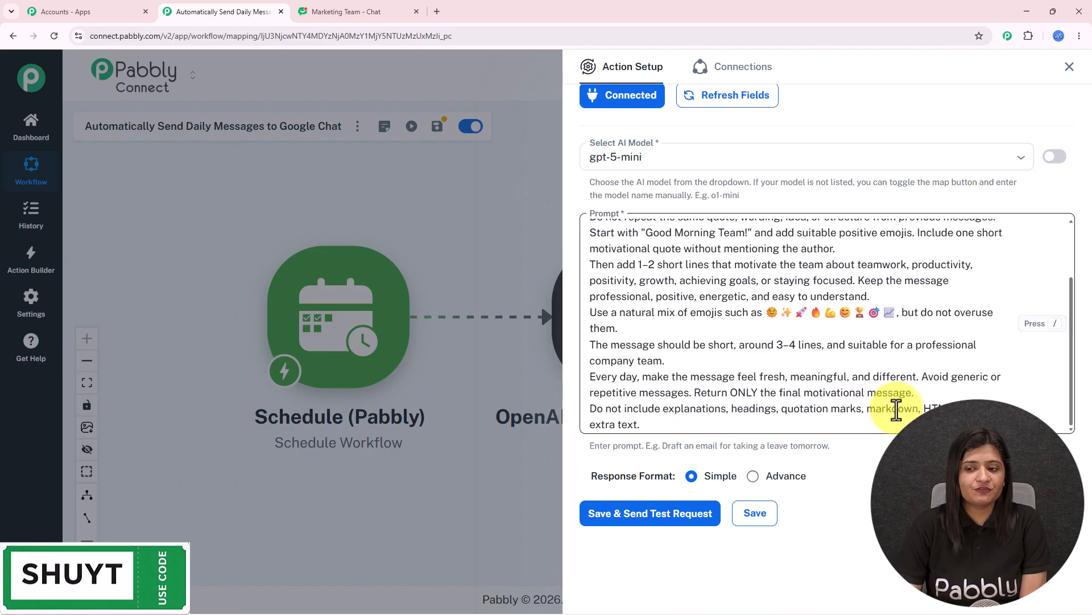
left_click_drag(708, 420, 598, 216)
left_click(720, 302)
scroll(720, 303, "down", 3)
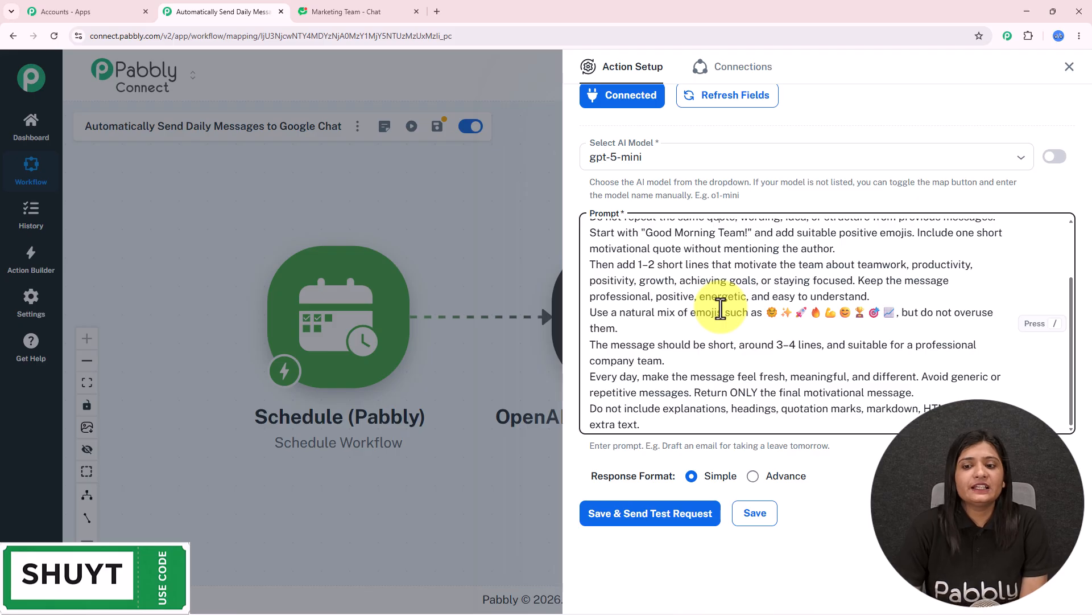
scroll(720, 309, "up", 3)
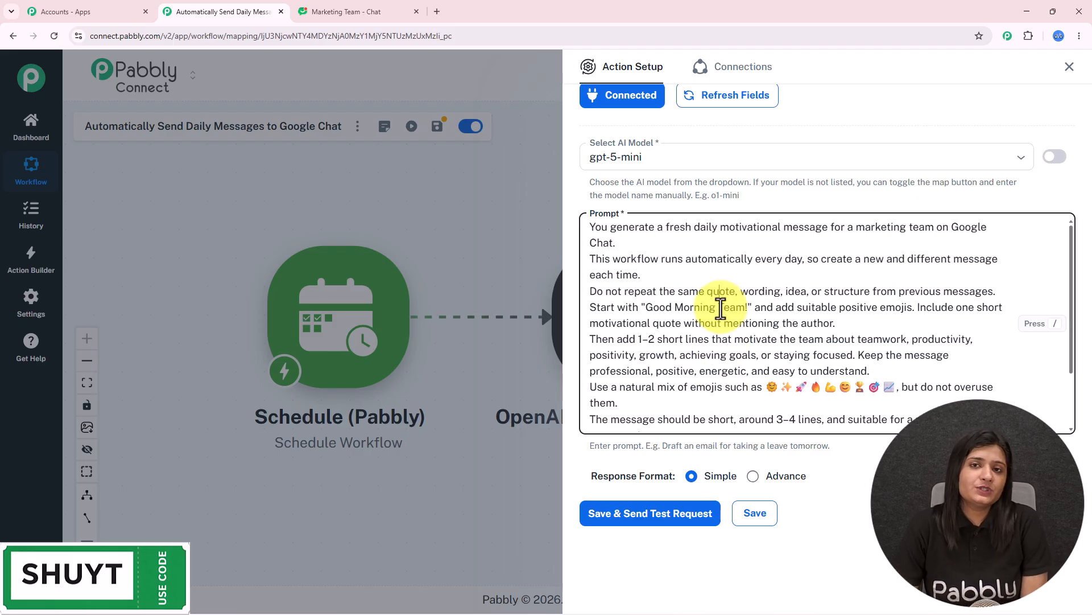
scroll(720, 309, "down", 3)
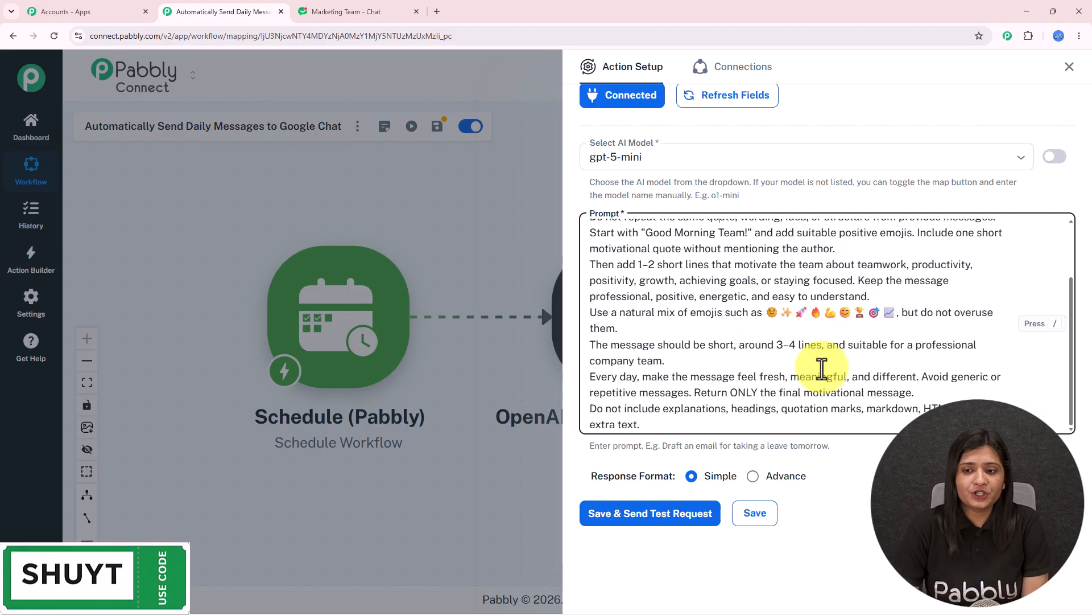
scroll(792, 268, "up", 3)
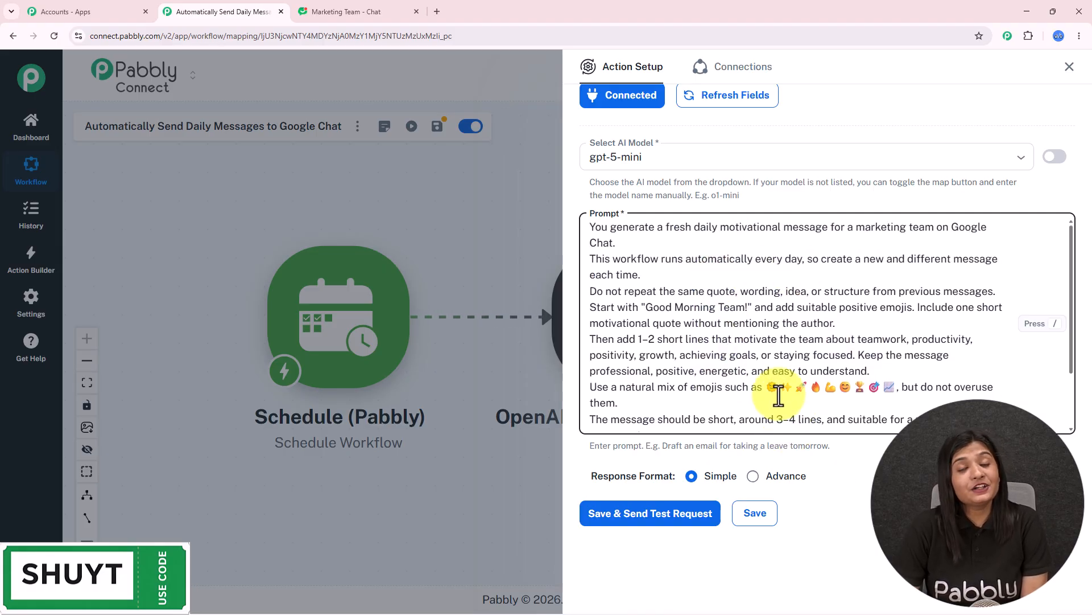
scroll(836, 313, "down", 3)
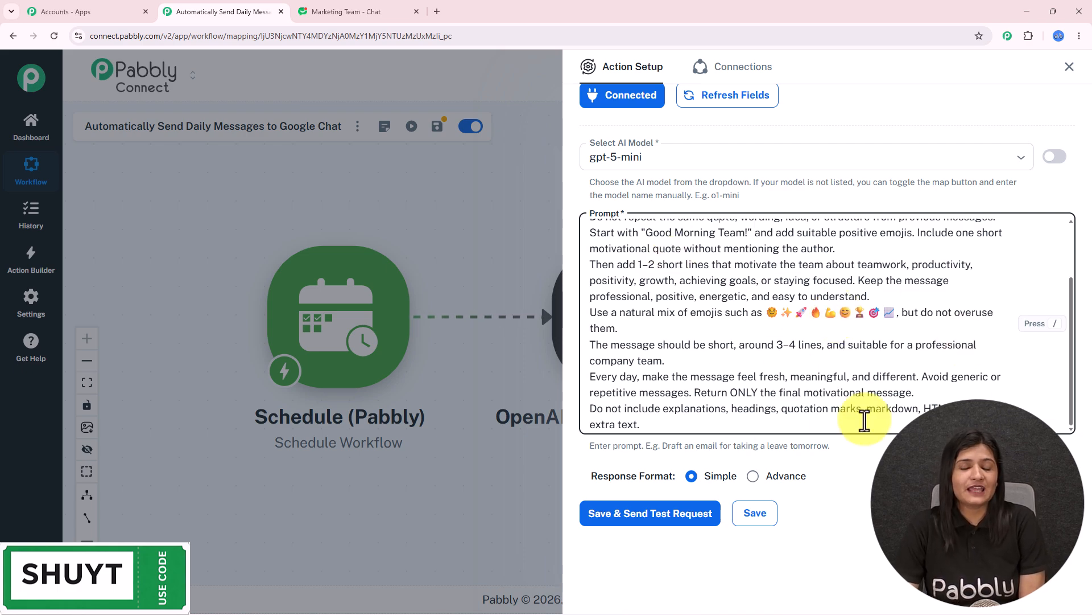
scroll(837, 387, "up", 4)
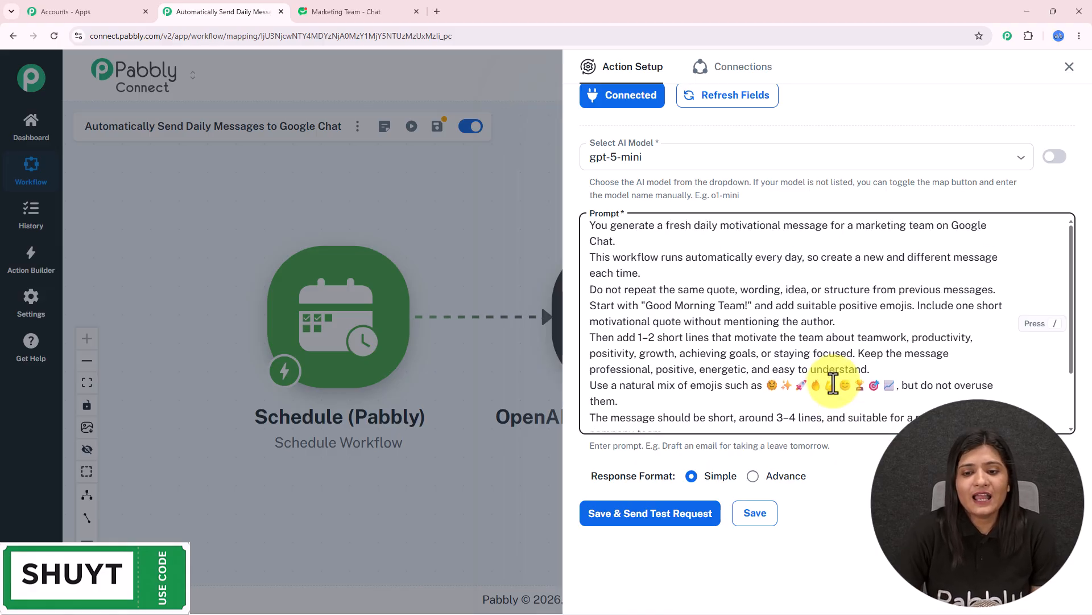
scroll(836, 378, "down", 4)
Save the OpenAI step and send a test request, enlarging the returned message content box.
left_click(671, 515)
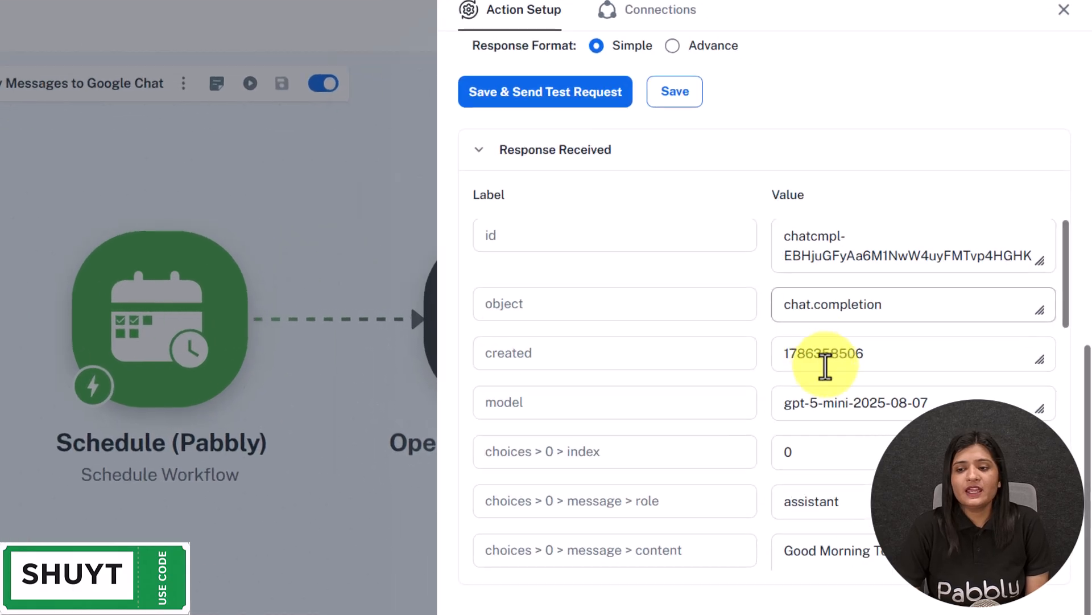
scroll(877, 360, "down", 4)
left_click_drag(421, 264, 664, 268)
left_click_drag(1038, 385, 1039, 581)
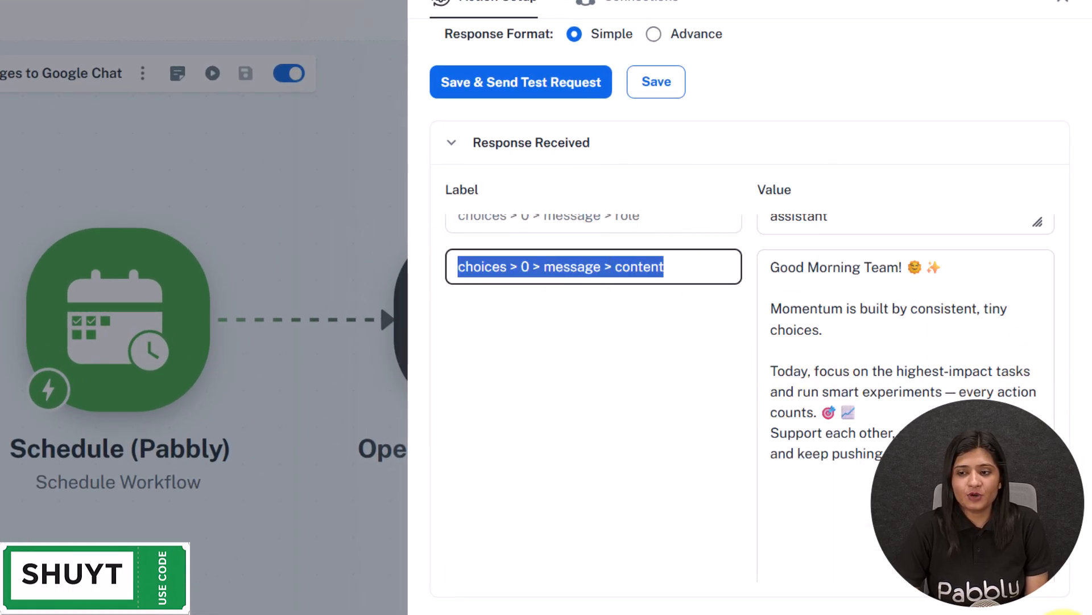
Read through the generated 'Good Morning Team!' motivational message in the response.
left_click(834, 343)
left_click_drag(834, 344, 746, 324)
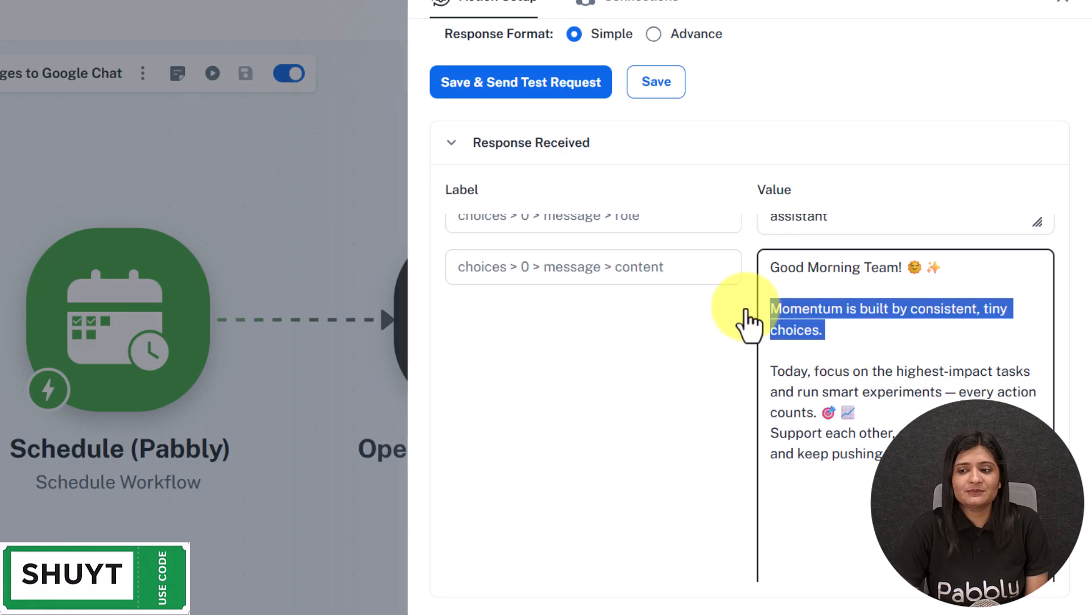
left_click_drag(769, 370, 967, 455)
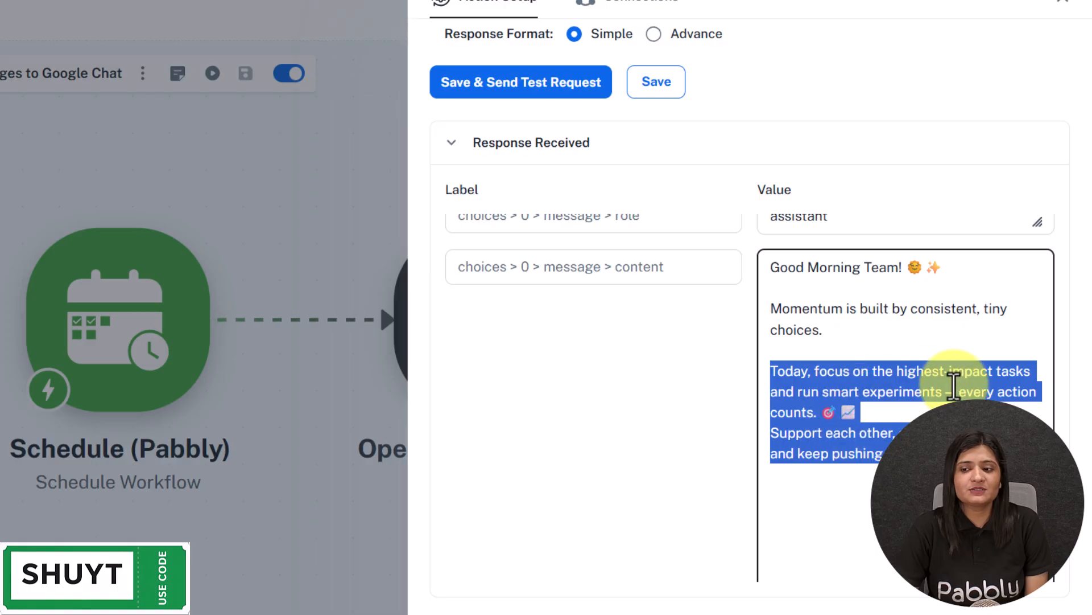
left_click(939, 438)
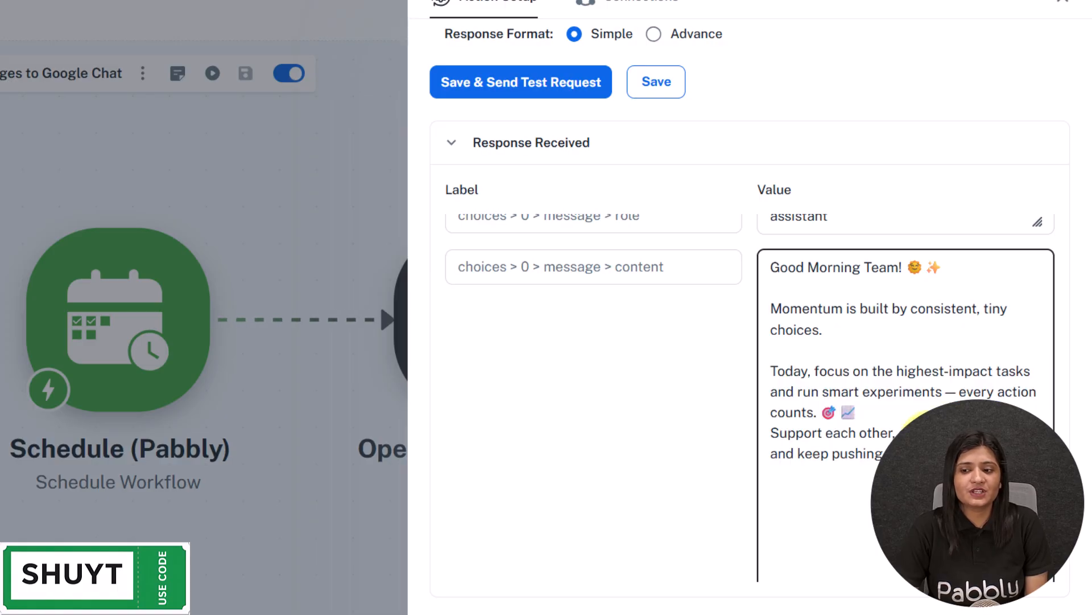
left_click_drag(939, 455, 758, 438)
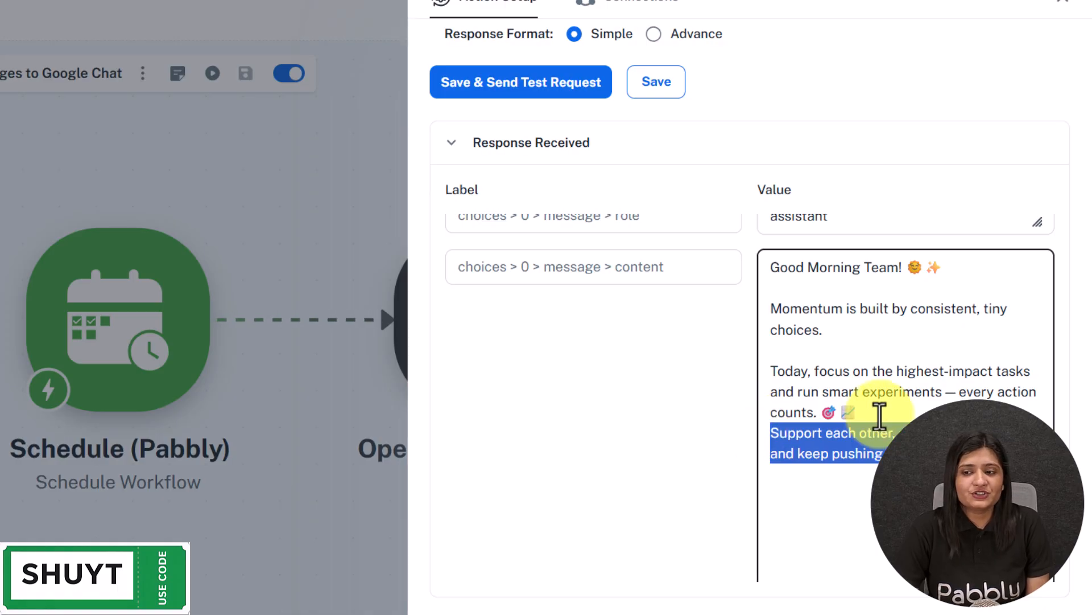
scroll(880, 415, "up", 3)
scroll(967, 399, "down", 4)
left_click(1006, 387)
left_click_drag(1005, 387, 727, 391)
scroll(739, 409, "down", 5)
scroll(745, 428, "up", 3)
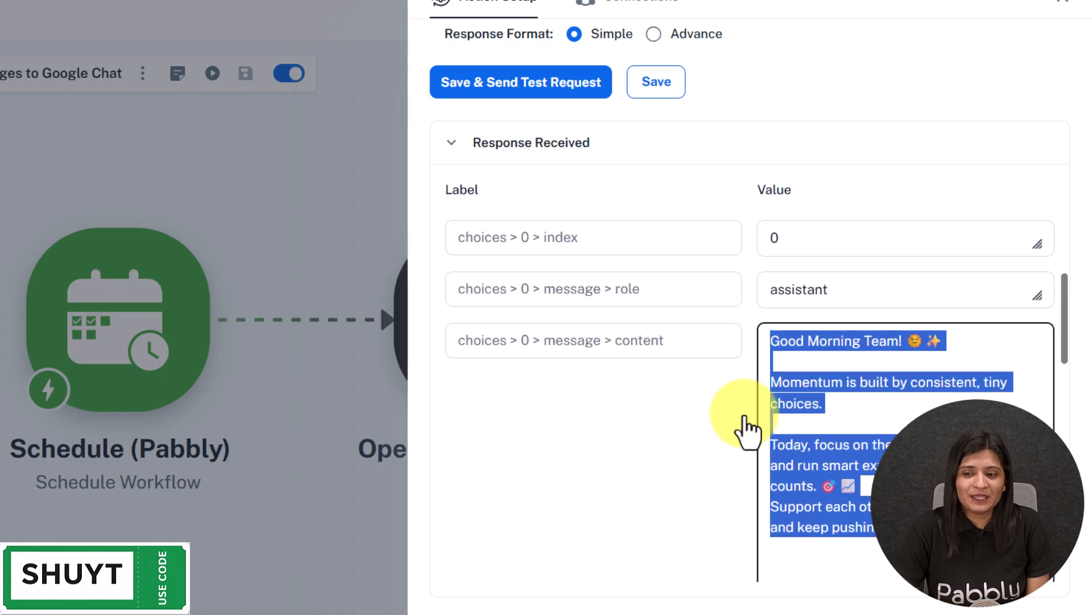
left_click(700, 459)
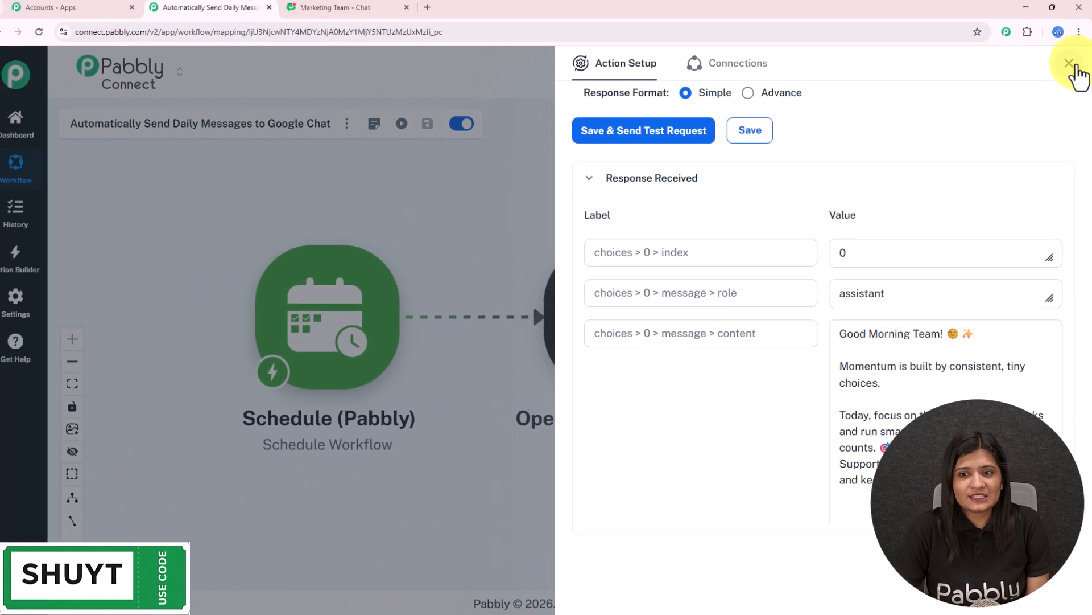
Add a Google Chat Hangout action with the Create Message event after OpenAI and connect it.
left_click(1077, 9)
left_click(643, 341)
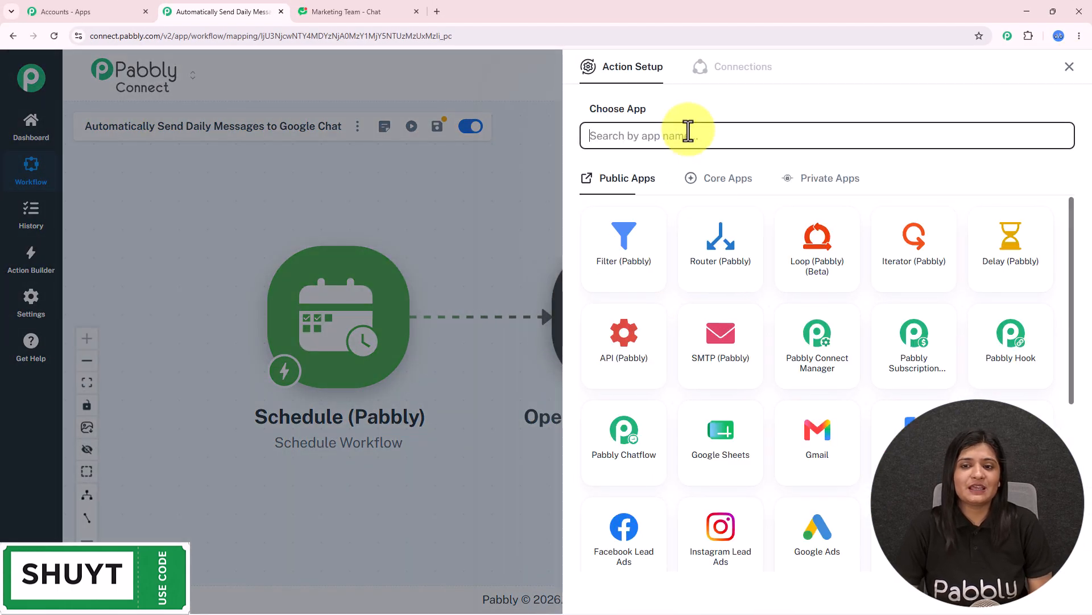
left_click(688, 134)
type("Chat")
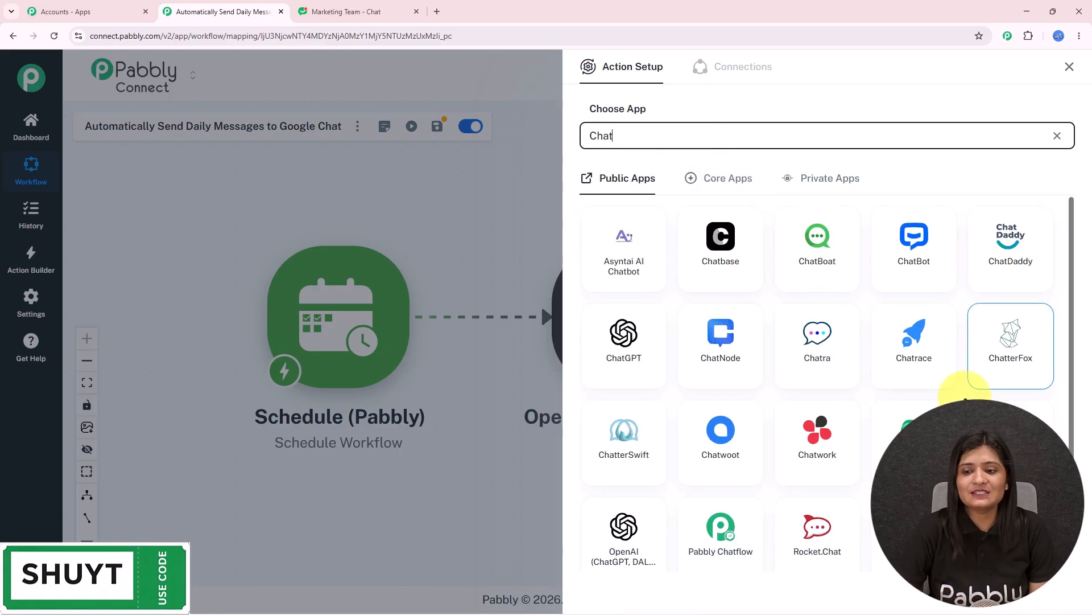
left_click(907, 432)
left_click(703, 196)
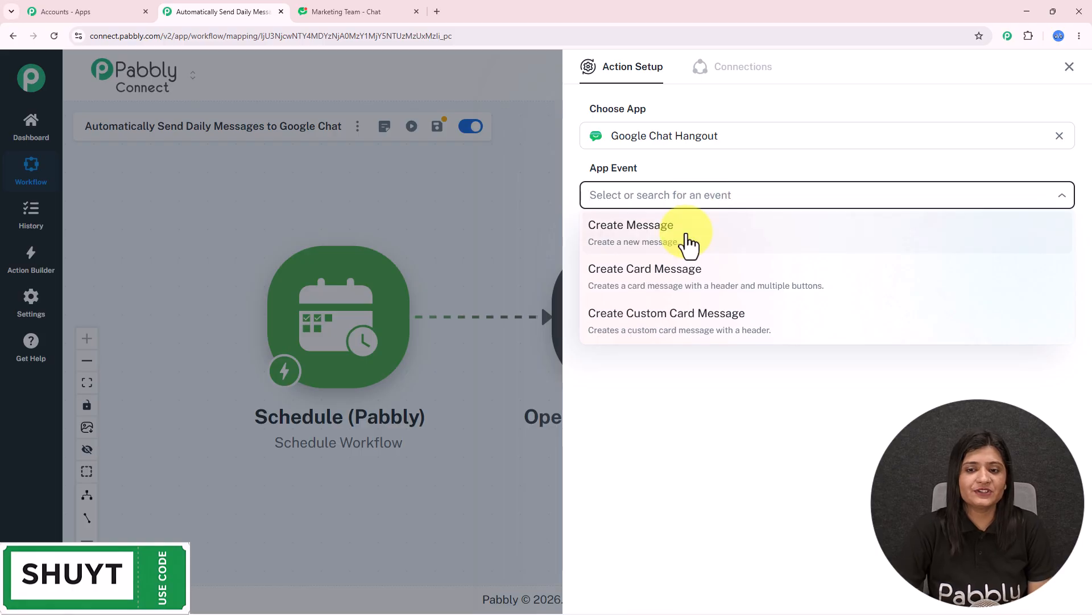
left_click(689, 239)
left_click(631, 242)
Go to the Chat Webhook URL field and highlight its help text.
scroll(638, 253, "down", 1)
left_click(649, 285)
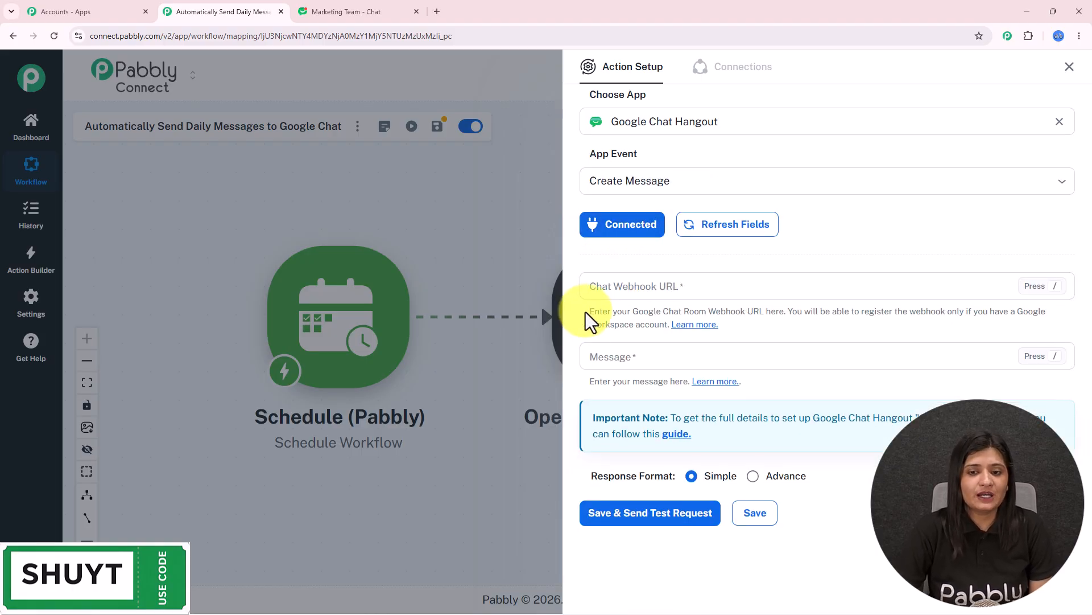
left_click_drag(587, 313, 822, 336)
left_click(821, 336)
Start an incoming webhook named 'test' in the Marketing Team space, then open Pabbly's Google Chat webhook guide.
left_click(345, 8)
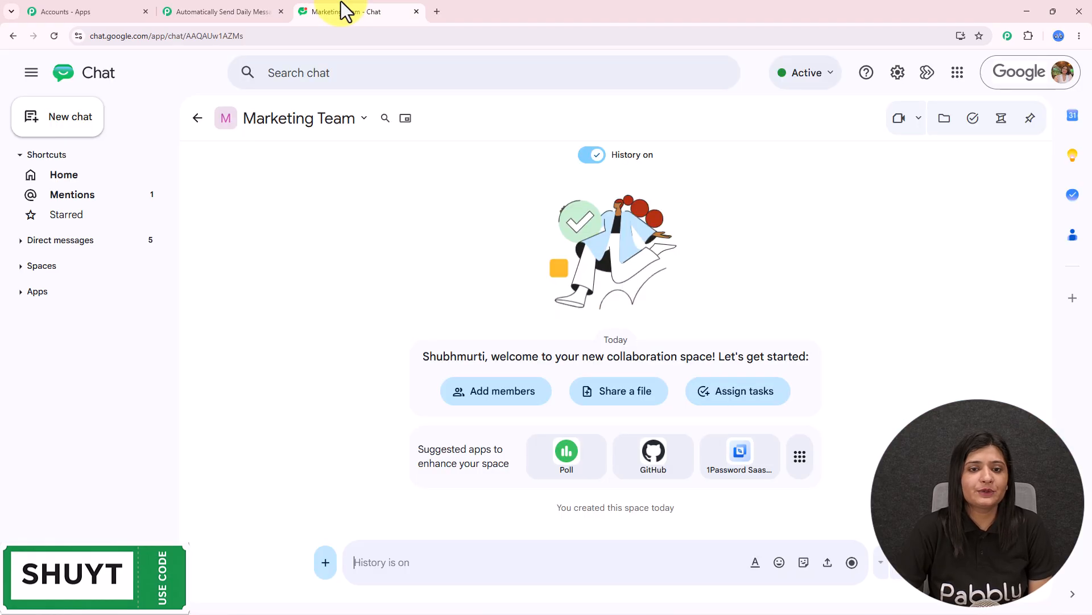
left_click(359, 125)
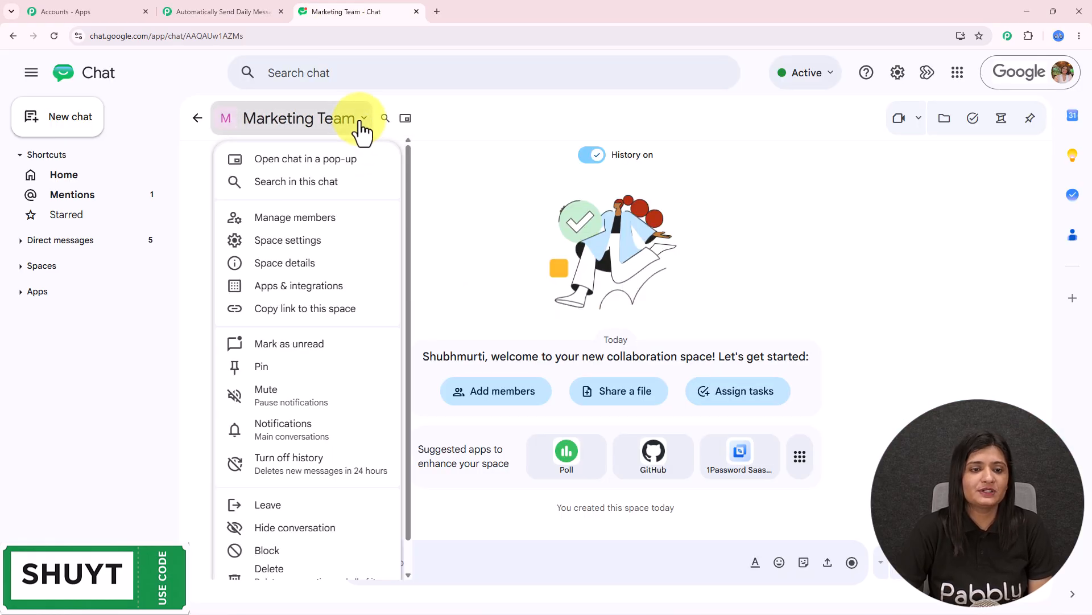
left_click(323, 286)
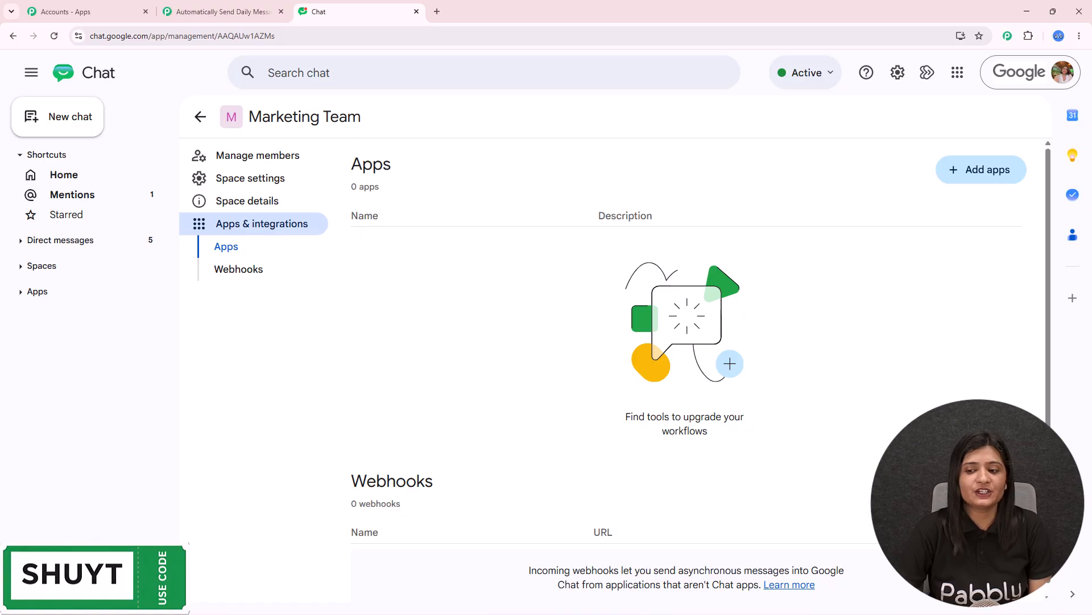
left_click(415, 285)
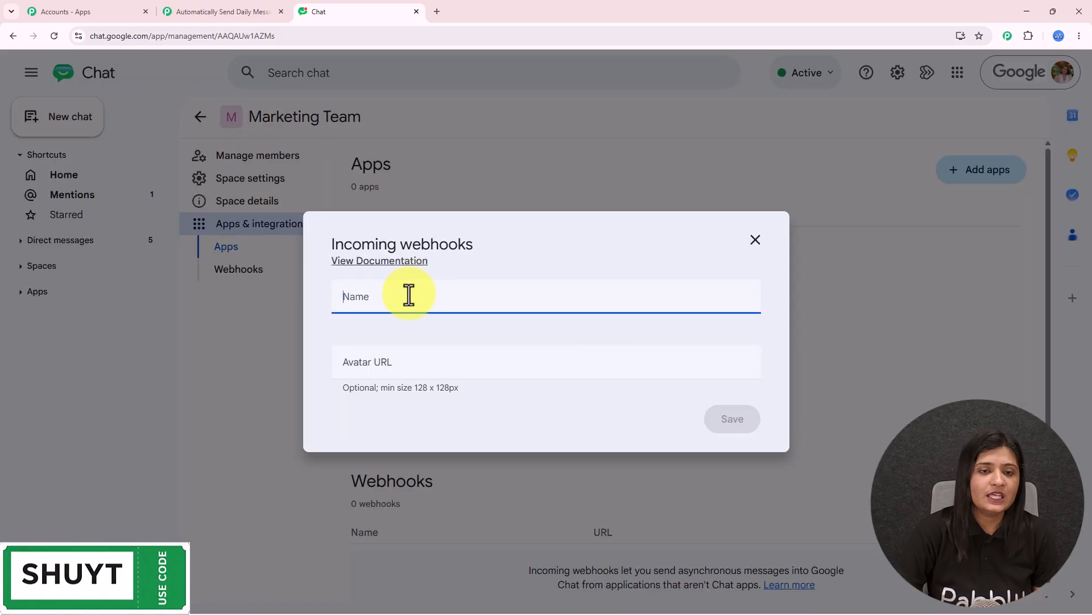
type("test")
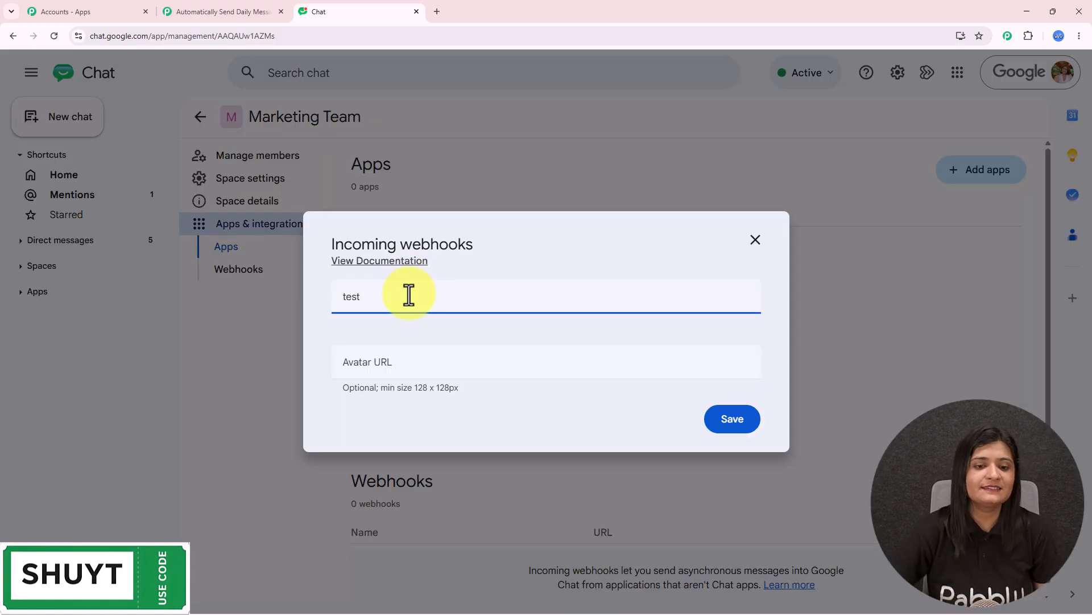
left_click(230, 11)
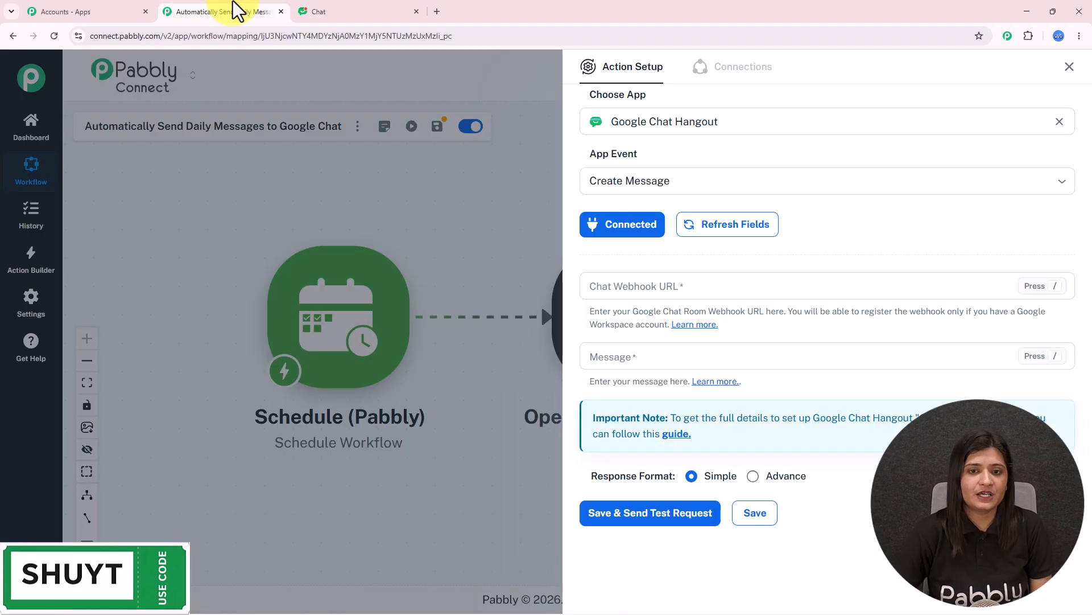
left_click(696, 325)
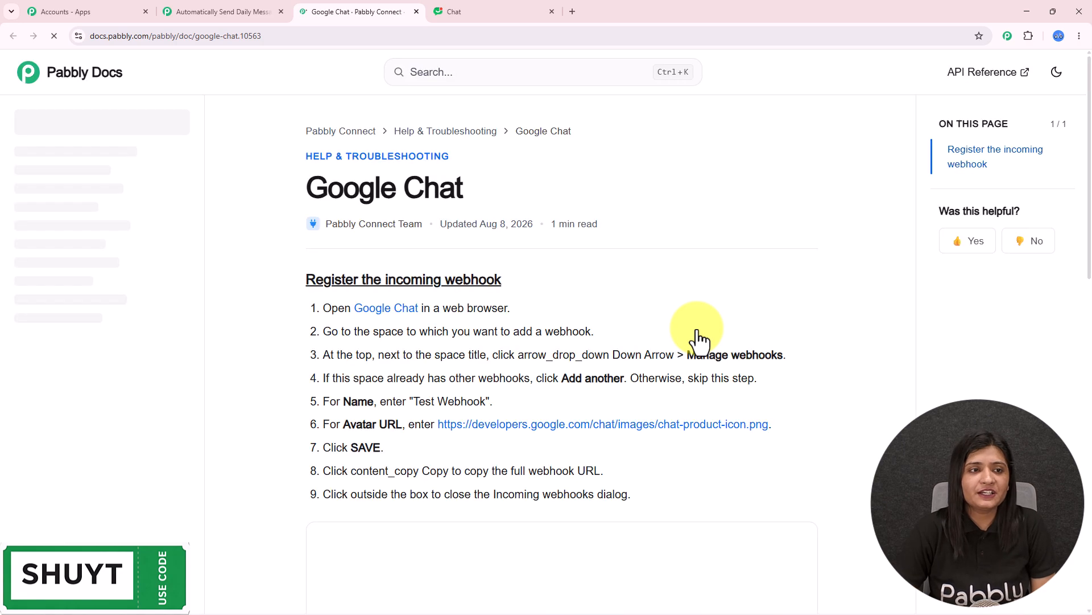
Paste the guide's sample avatar URL into the test webhook's Avatar URL and save the webhook.
scroll(697, 333, "down", 4)
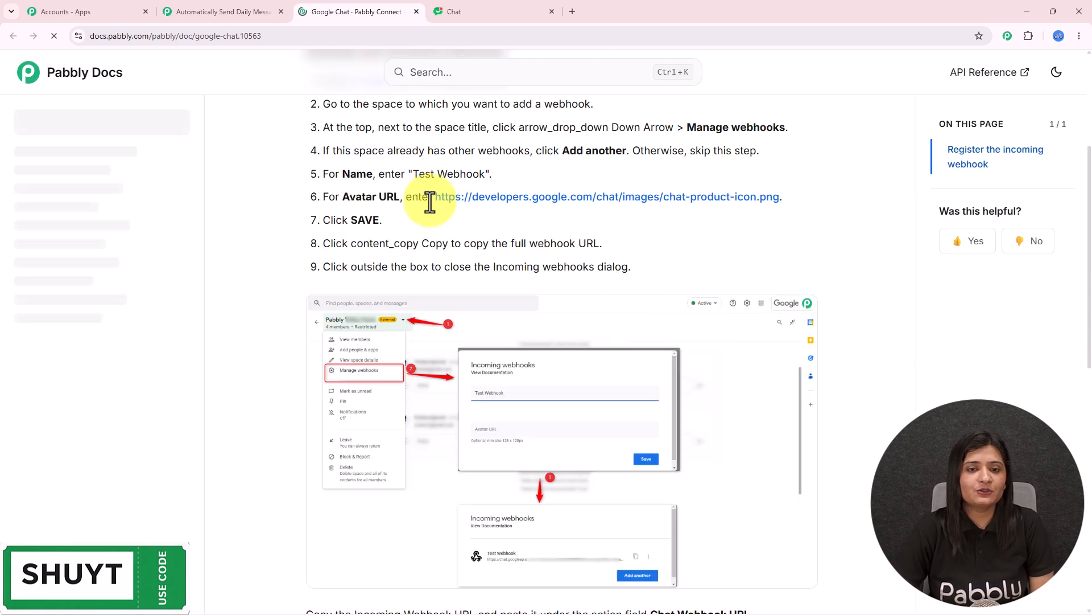
left_click_drag(436, 199, 775, 199)
key("ctrl+c")
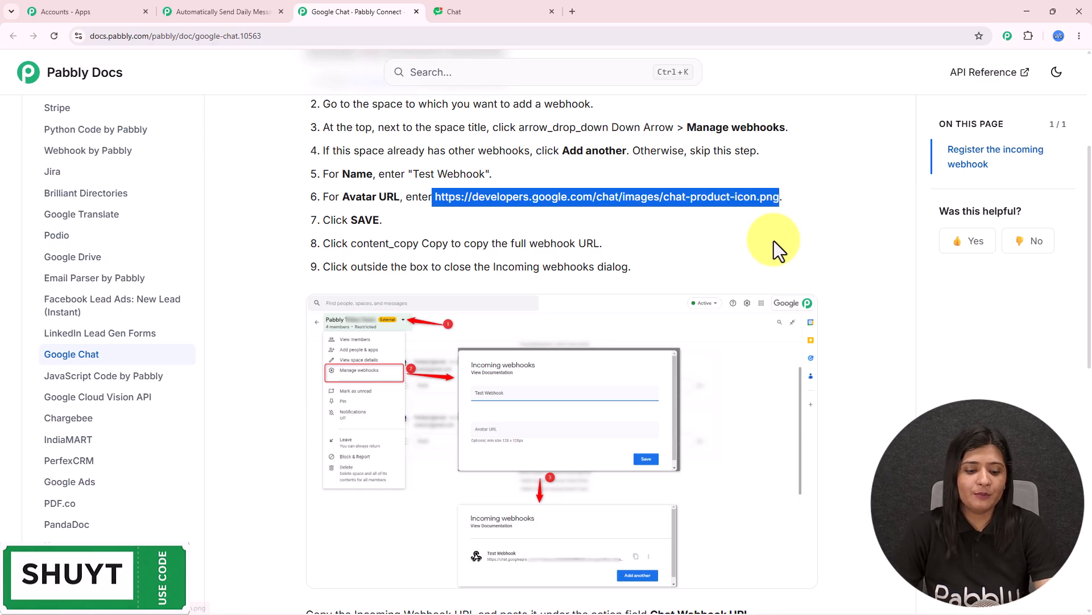
left_click(535, 8)
left_click(514, 354)
key("ctrl+v")
left_click(750, 422)
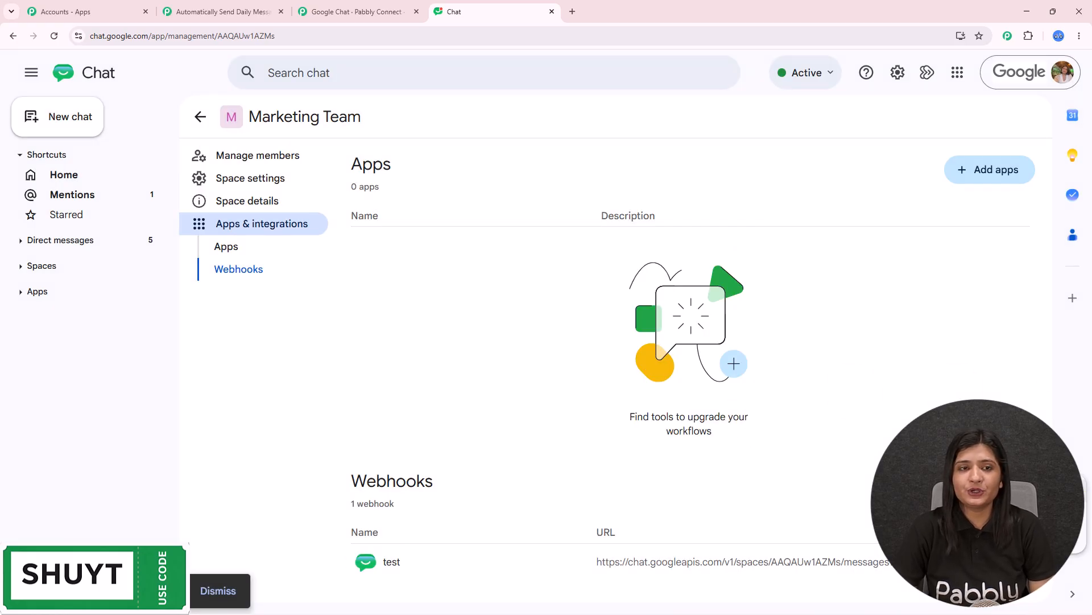
left_click(267, 12)
Paste the Marketing Team webhook URL into the Chat Webhook URL field.
left_click(625, 293)
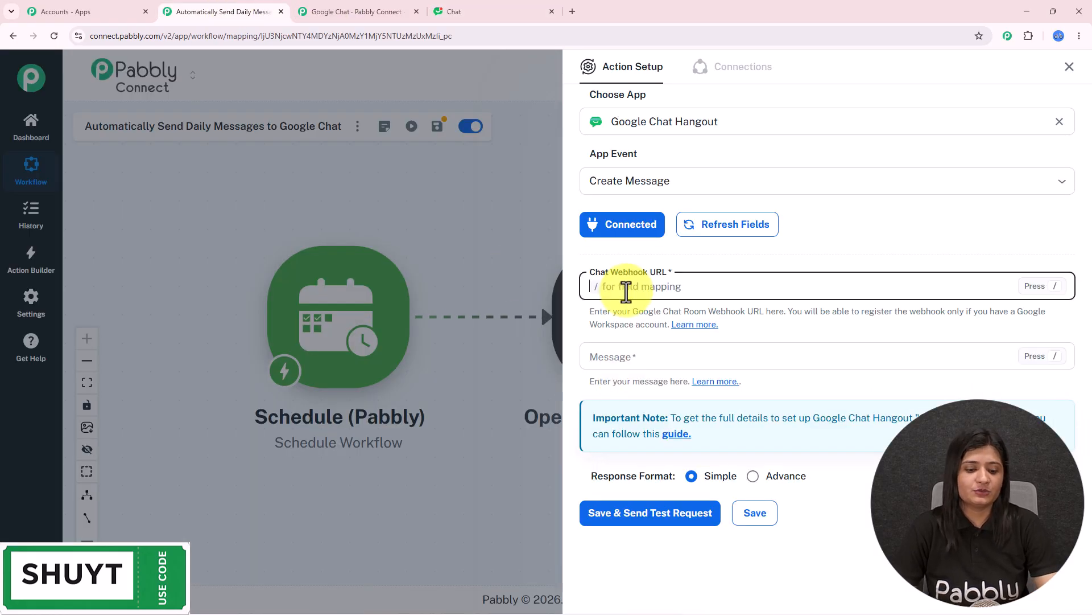
key("ctrl+v")
left_click(671, 383)
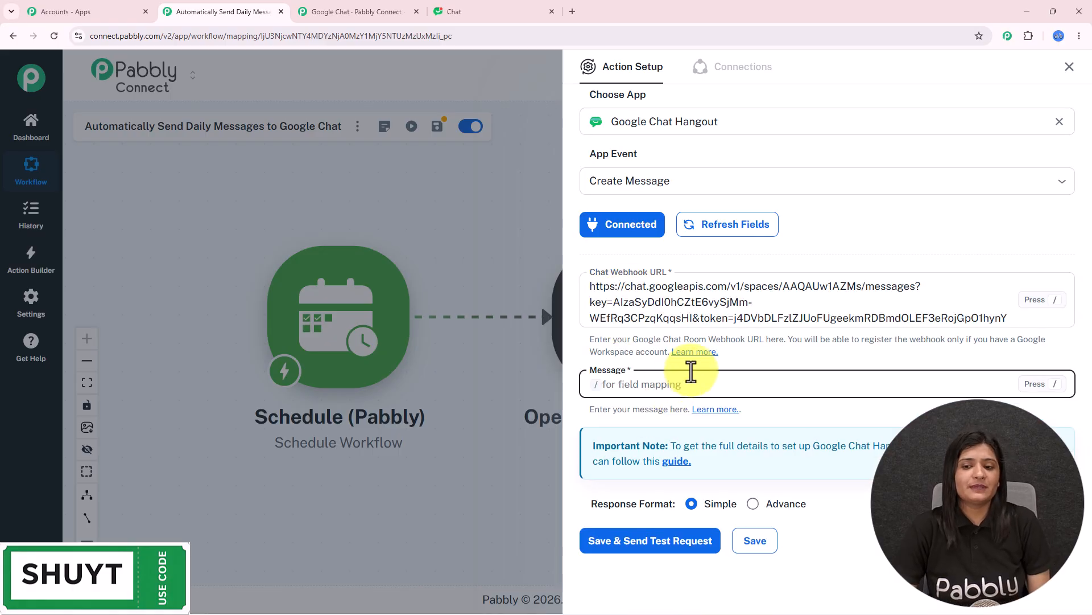
left_click(747, 360)
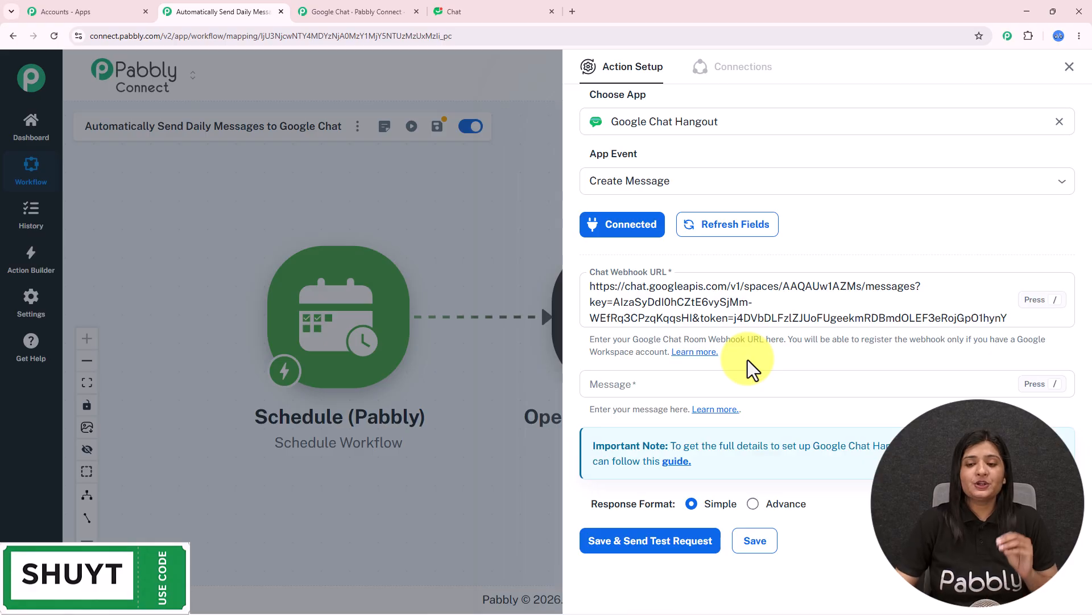
Map OpenAI's choices 0 message content into the Message field.
left_click(742, 384)
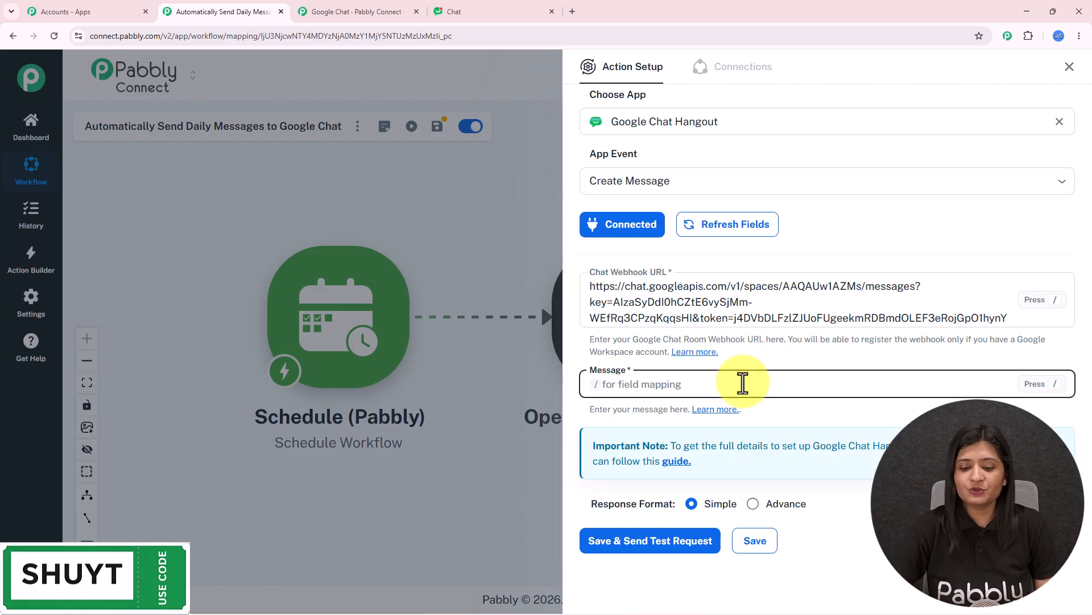
type("/")
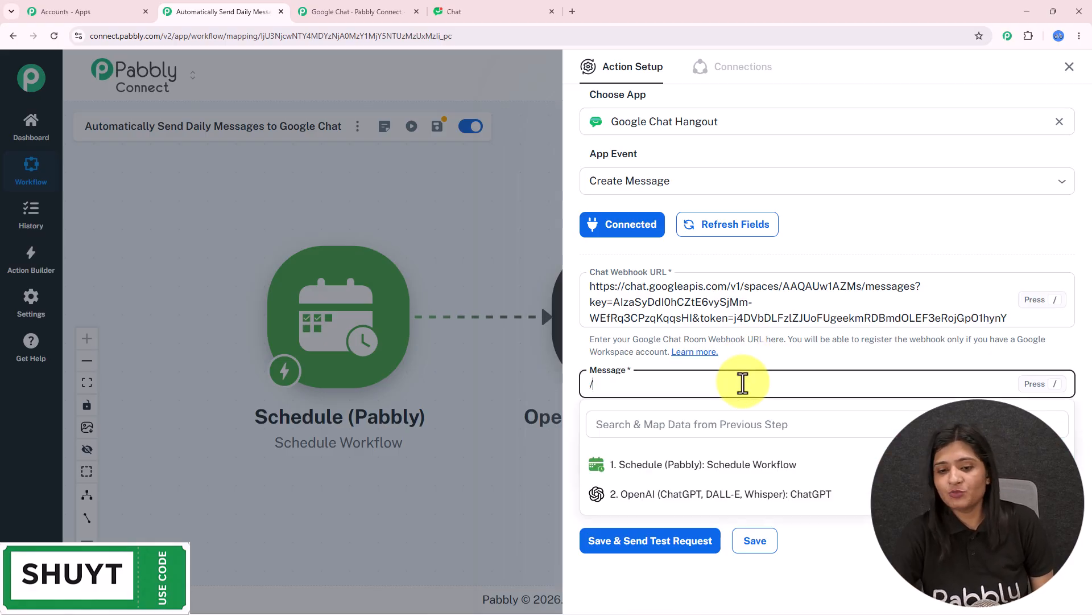
left_click(762, 490)
scroll(728, 581, "down", 3)
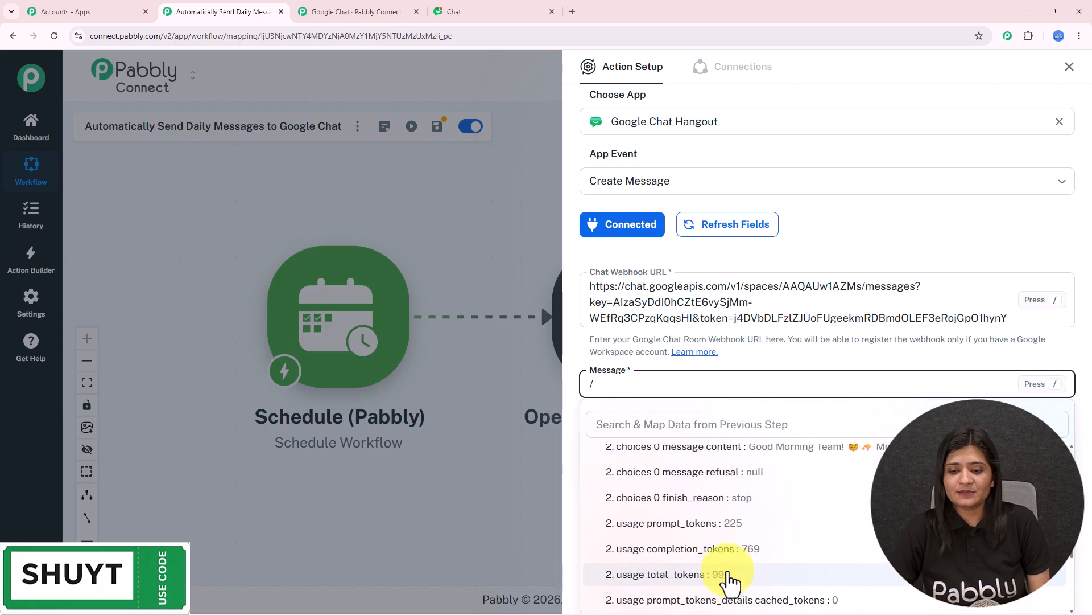
left_click(752, 454)
scroll(768, 370, "down", 1)
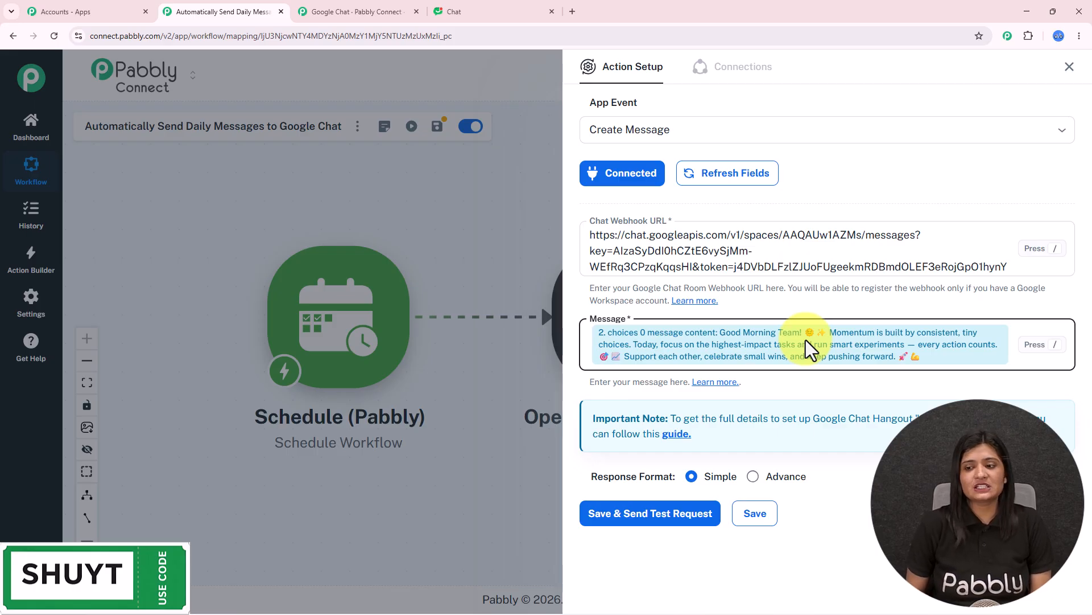
Save and send a test request to Google Chat, then review the response.
left_click(623, 521)
scroll(843, 396, "down", 7)
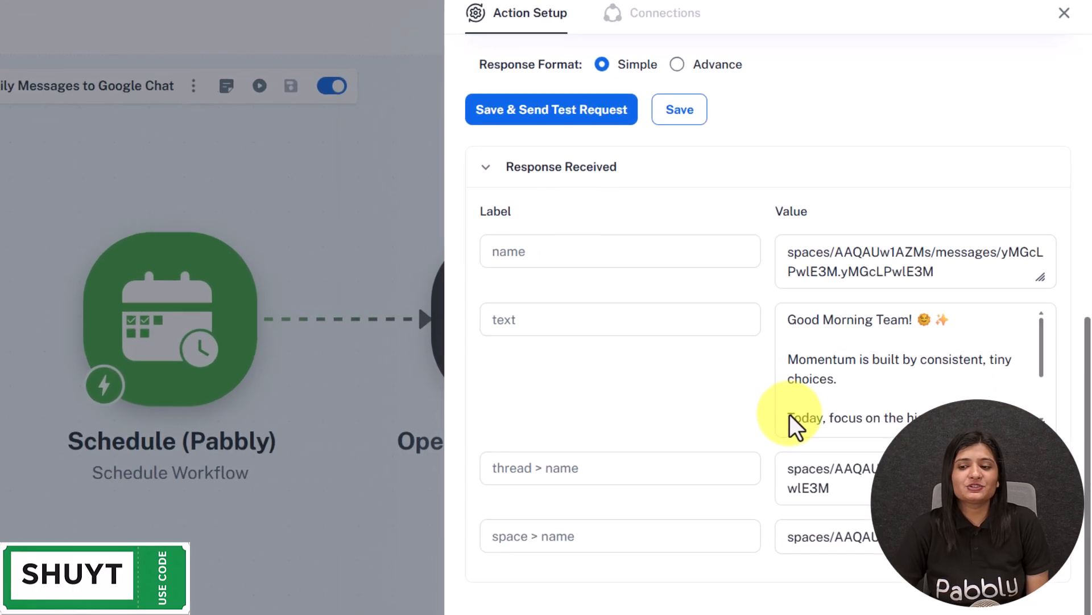
scroll(959, 392, "down", 2)
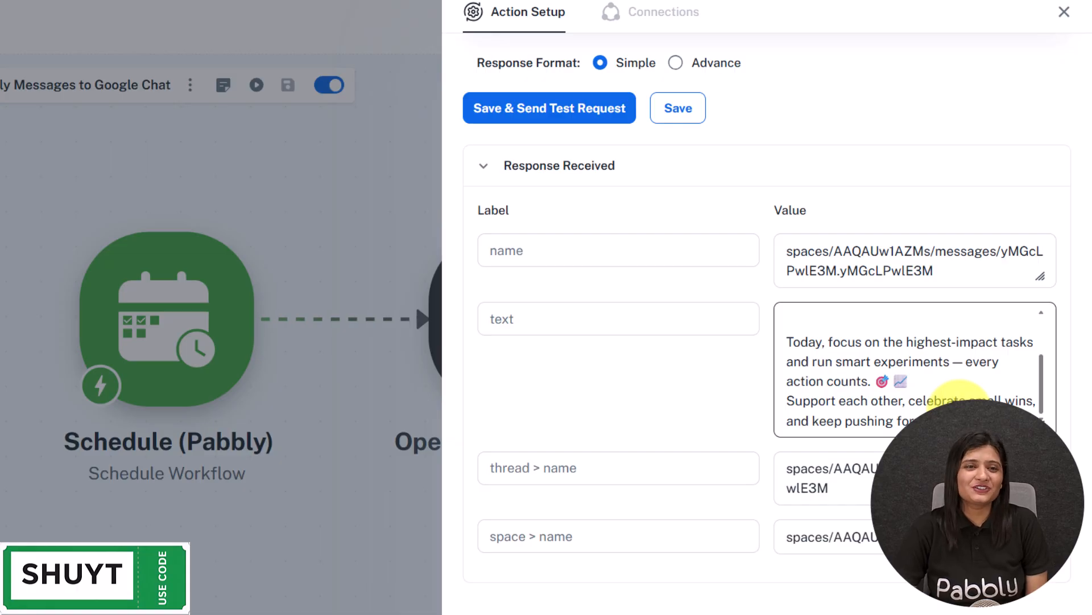
left_click(454, 12)
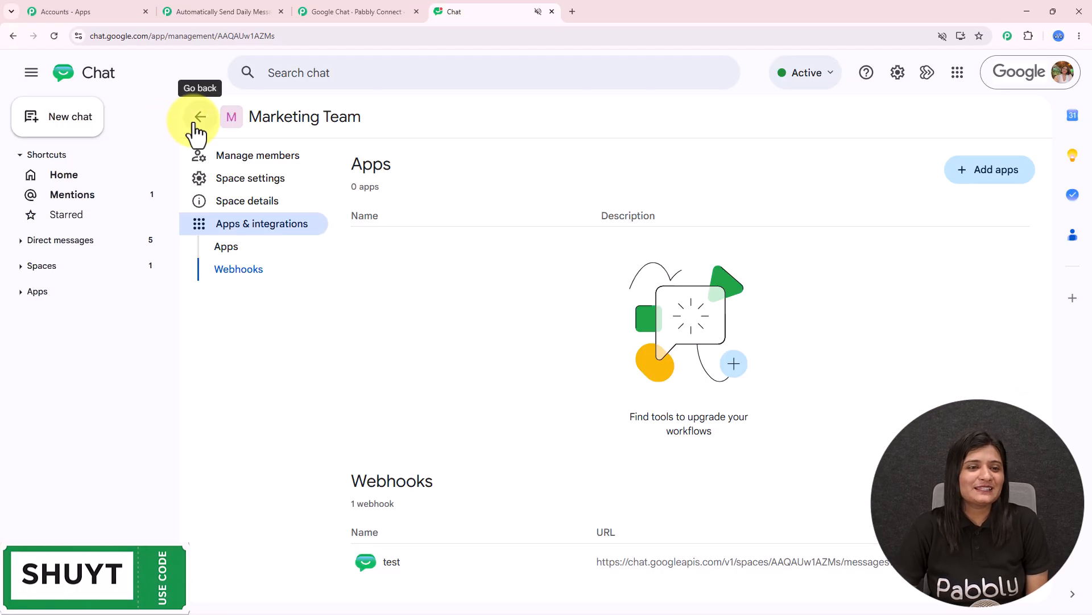
Open the Marketing Team conversation and check the webhook's 'Good Morning Team!' test message.
left_click(198, 120)
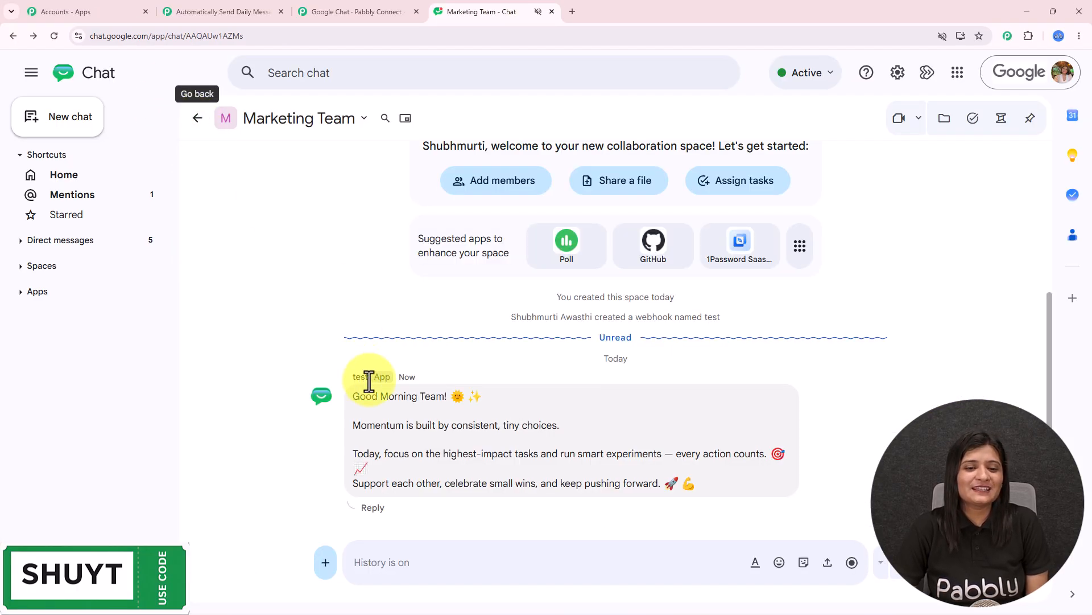
left_click_drag(435, 386, 343, 381)
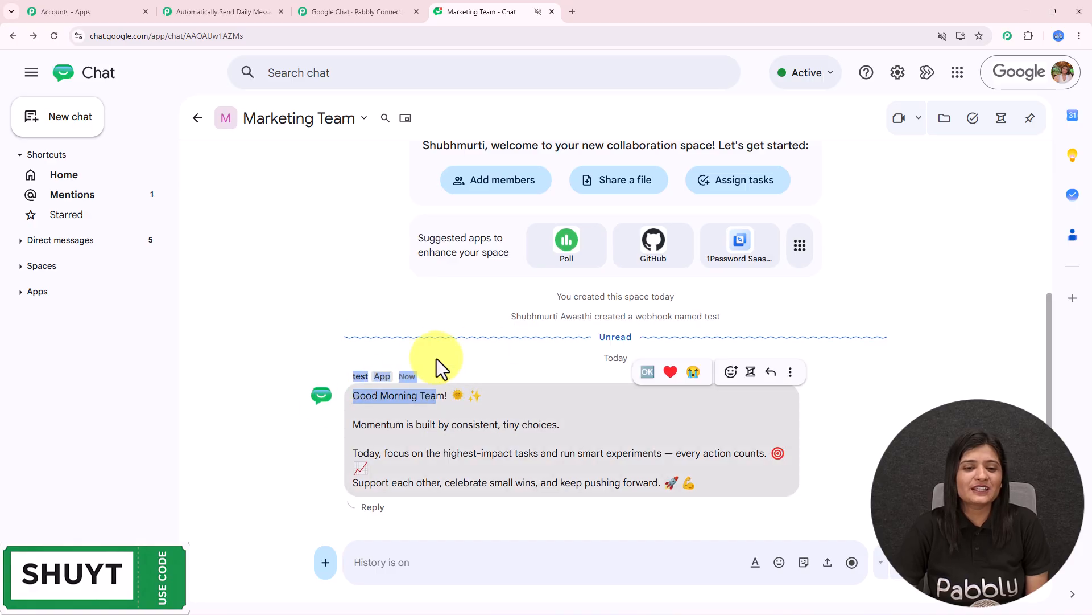
left_click(413, 466)
left_click_drag(351, 398, 634, 423)
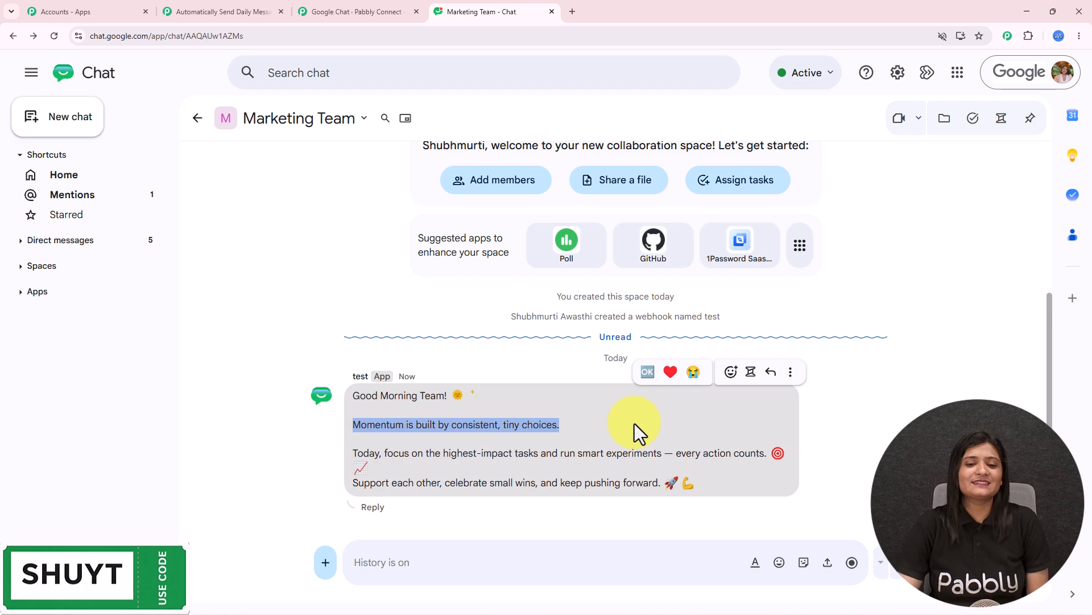
left_click(634, 423)
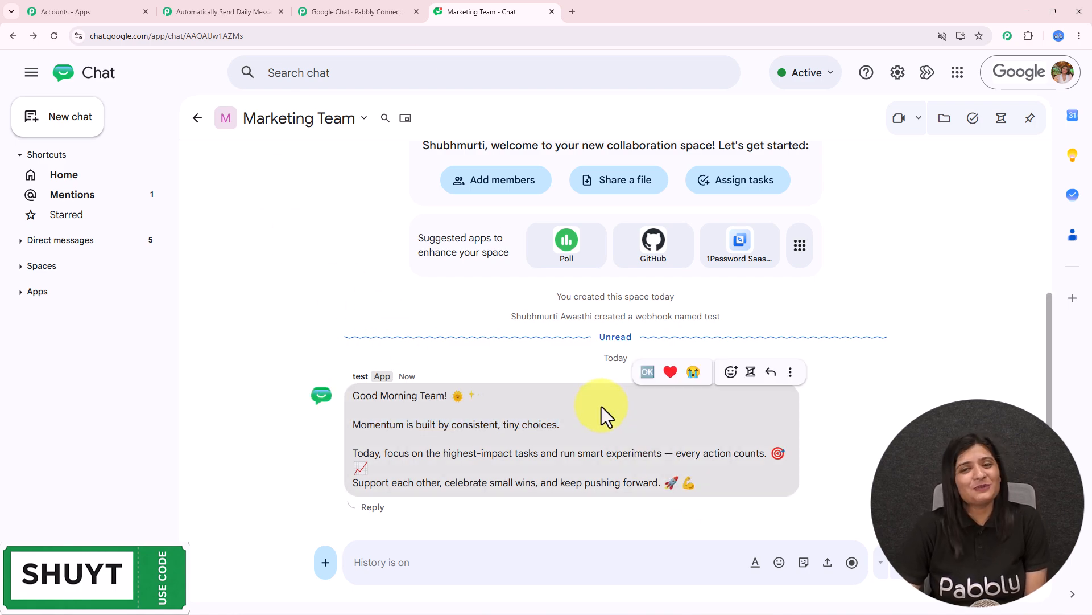
left_click(248, 5)
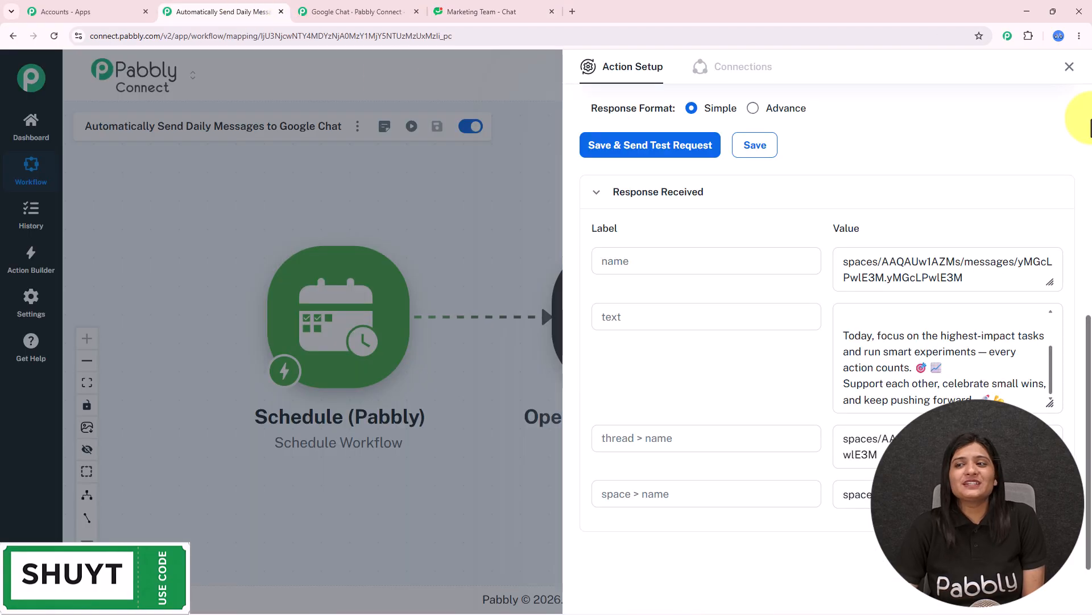
Close the Google Chat setup and shift the canvas to show Schedule, OpenAI and Google Chat together.
left_click(1068, 67)
left_click_drag(627, 220, 612, 222)
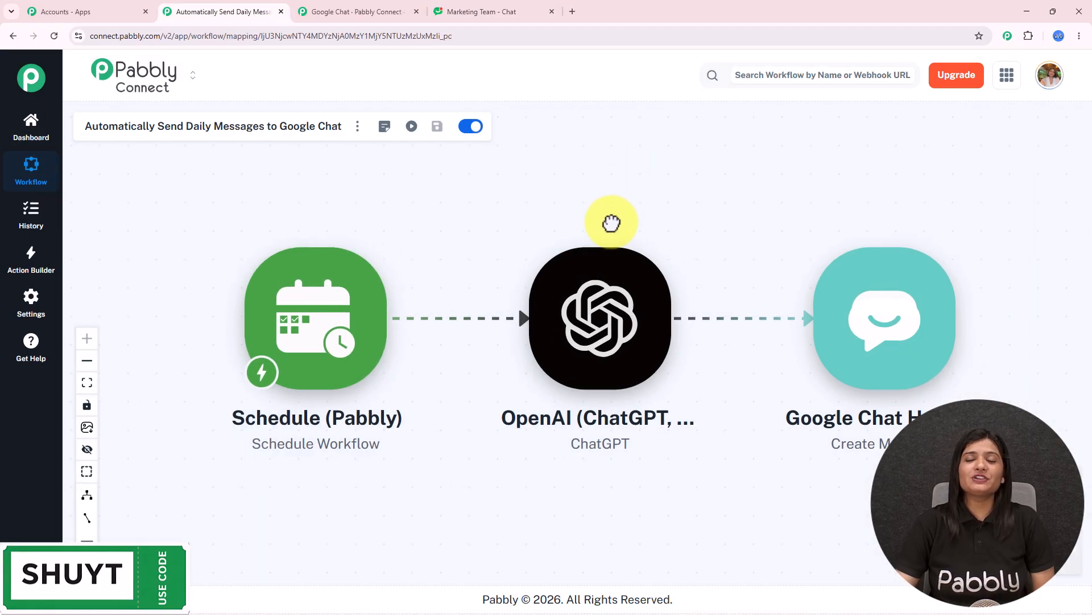